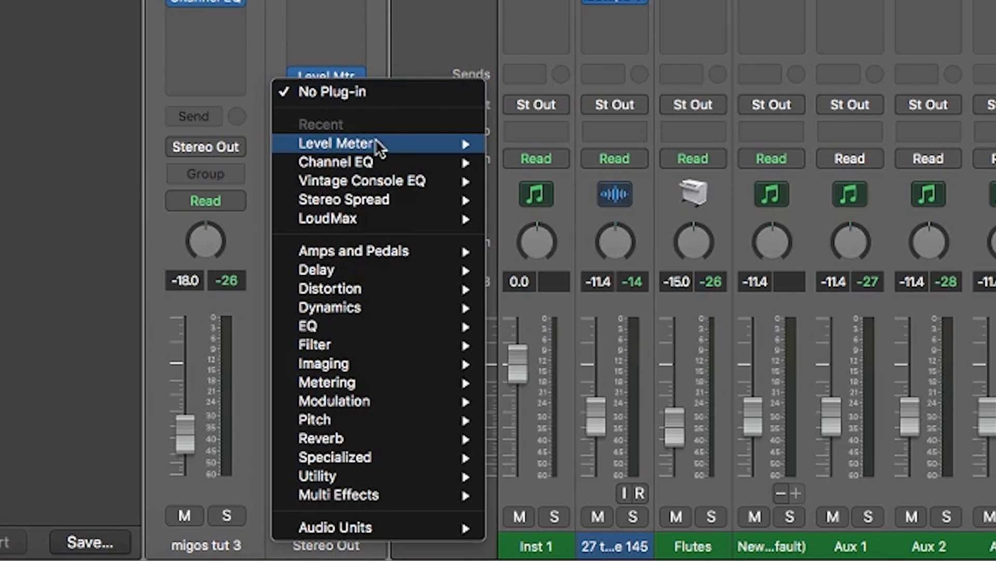
Insert a stereo Level Meter on the Stereo Out channel and play the beat to check its RMS and peak levels.
{"action": "mouse_move", "coordinate": [423, 387]}
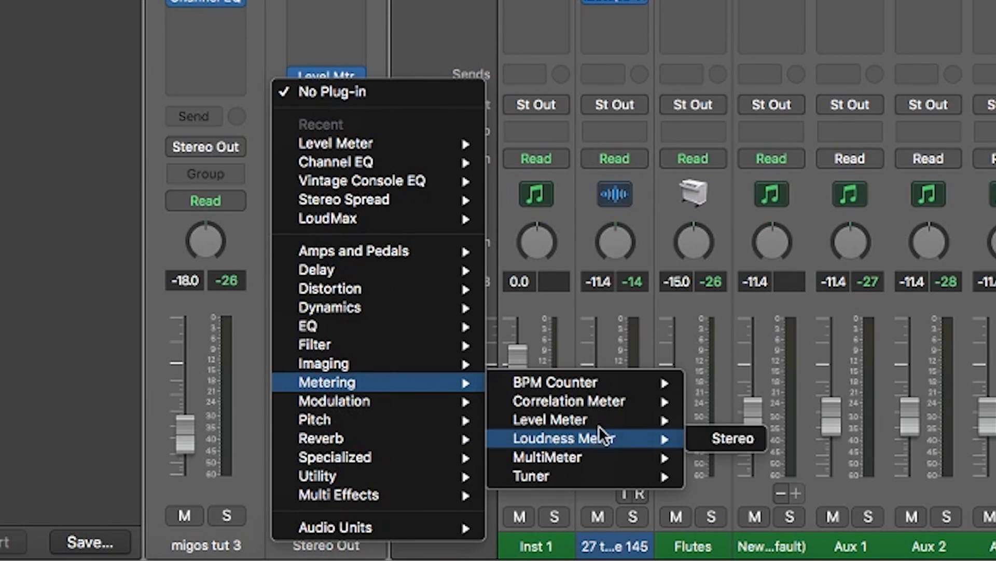
{"action": "mouse_move", "coordinate": [597, 420]}
{"action": "left_click", "coordinate": [733, 419]}
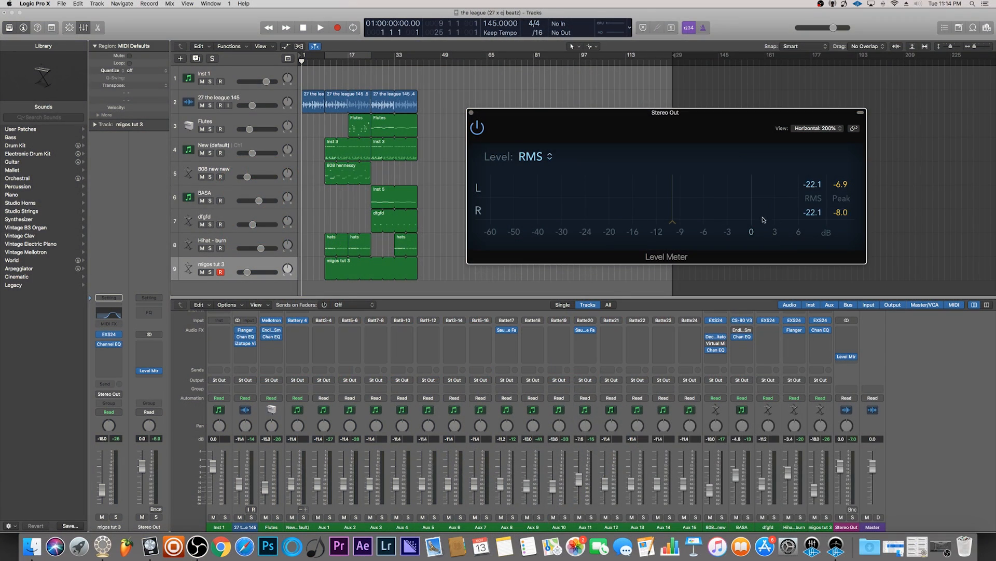
{"action": "key", "text": "space"}
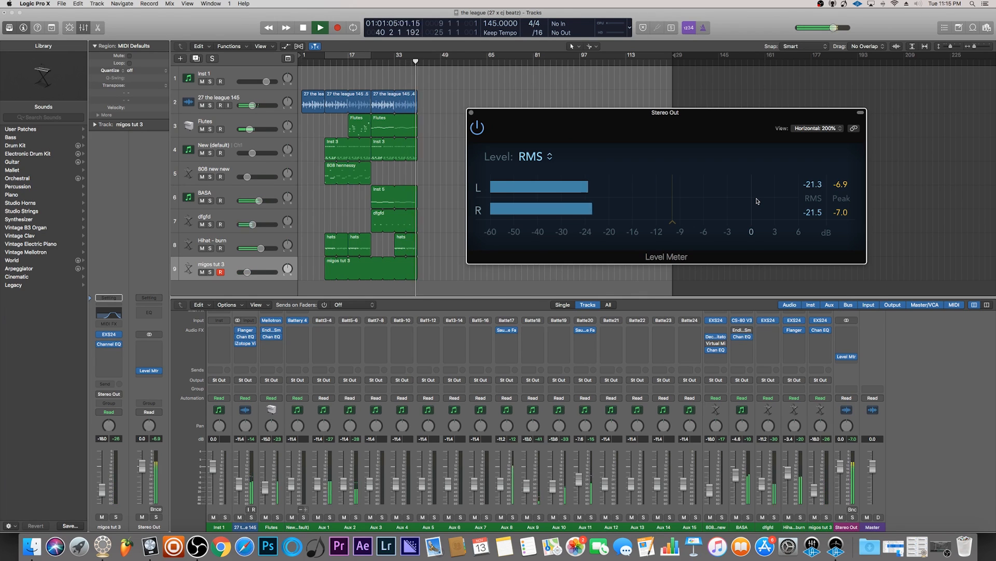
{"action": "key", "text": "space"}
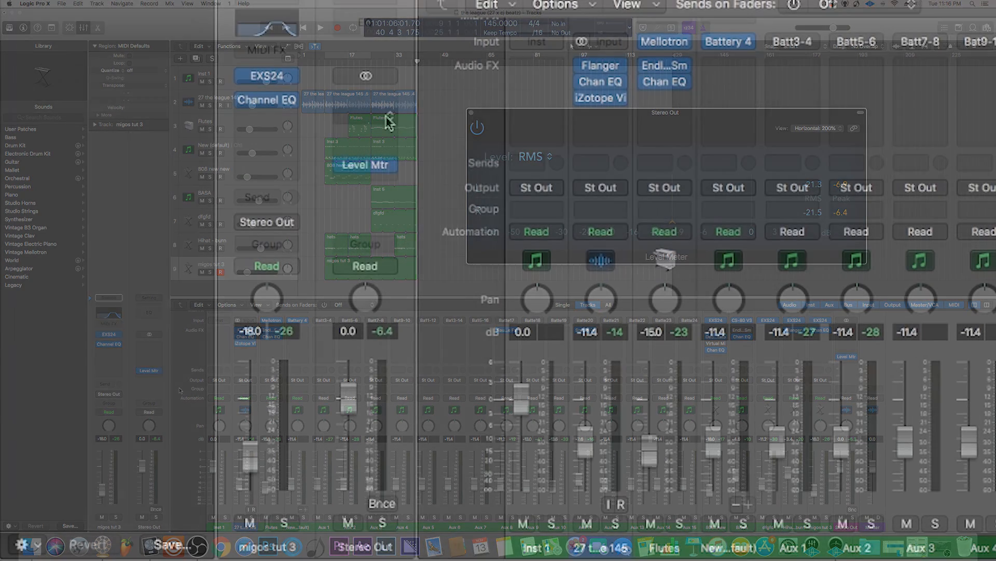
Insert a stereo Vintage Console EQ in the slot above the Level Meter on the Stereo Out channel.
{"action": "left_click", "coordinate": [158, 353]}
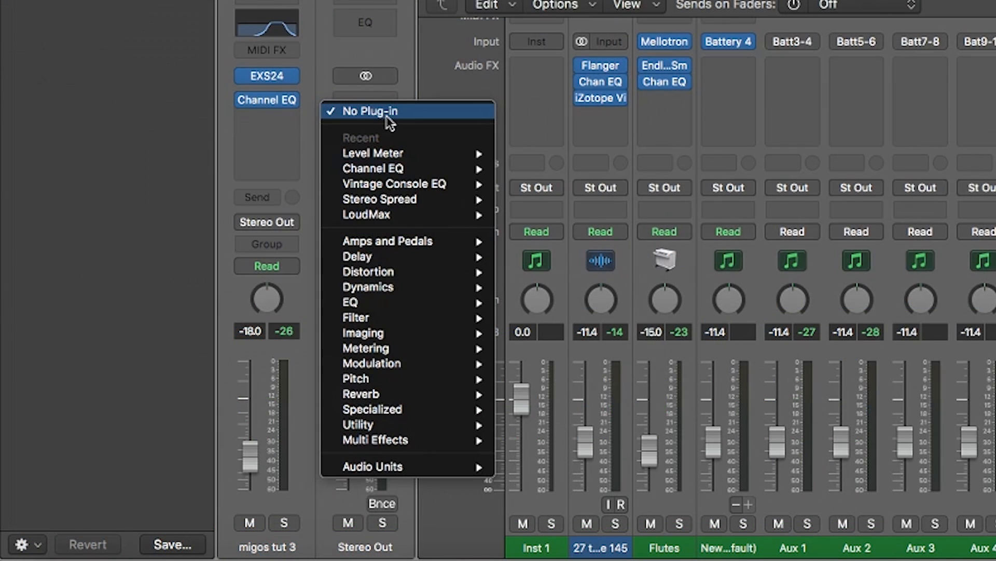
{"action": "mouse_move", "coordinate": [415, 309]}
{"action": "mouse_move", "coordinate": [605, 362]}
{"action": "mouse_move", "coordinate": [788, 368]}
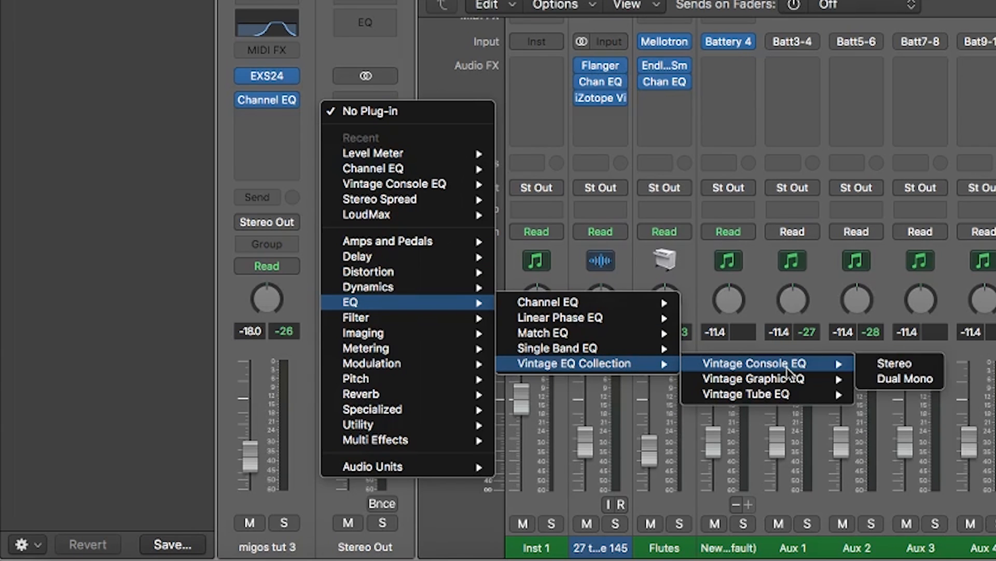
{"action": "left_click", "coordinate": [903, 366]}
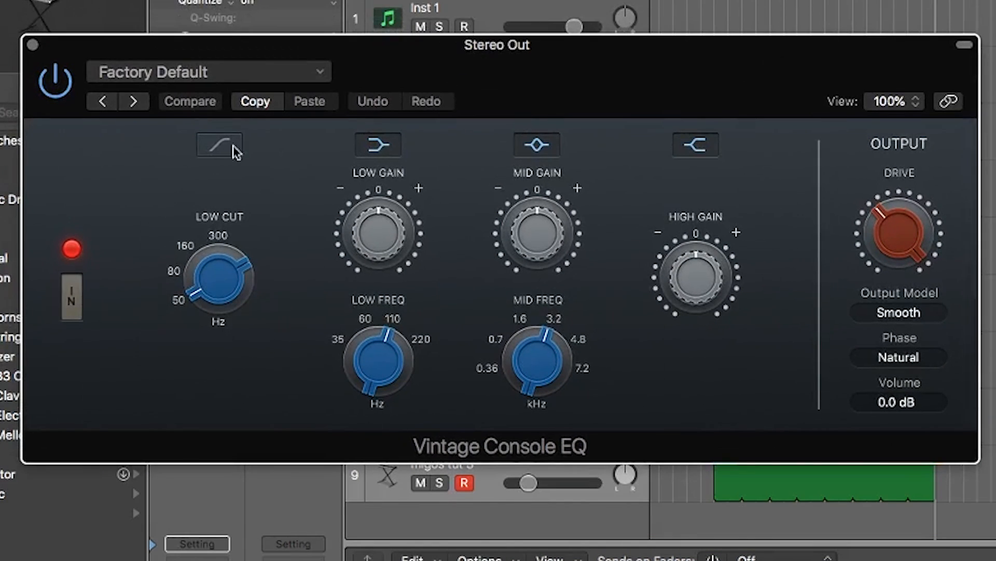
Boost the Vintage Console EQ's low gain to 1.0 dB and mid gain to 1.5 dB, and slightly adjust the high gain.
{"action": "mouse_move", "coordinate": [231, 278]}
{"action": "left_click", "coordinate": [384, 238]}
{"action": "left_click_drag", "start_coordinate": [383, 238], "coordinate": [382, 230]}
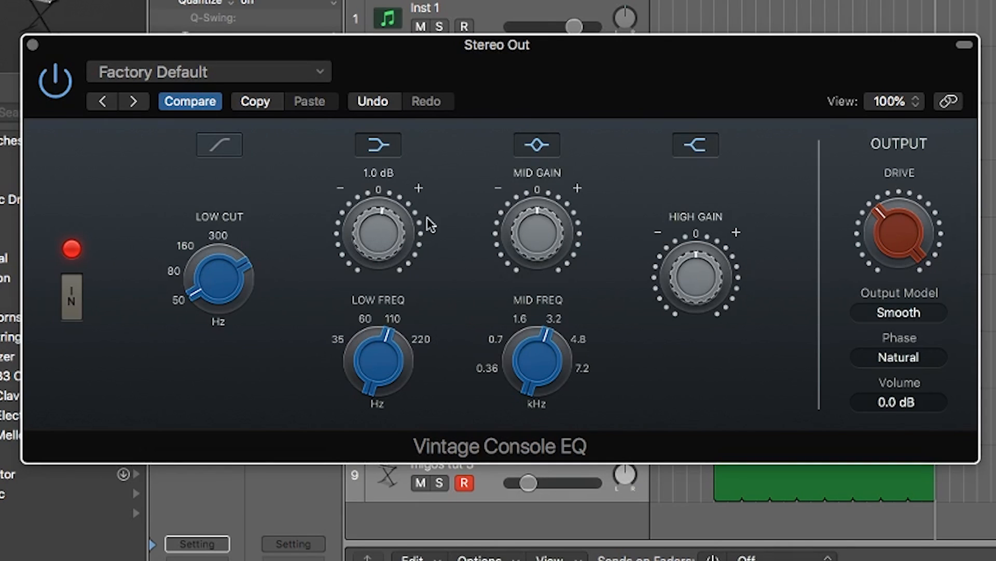
{"action": "left_click_drag", "start_coordinate": [536, 239], "coordinate": [538, 229]}
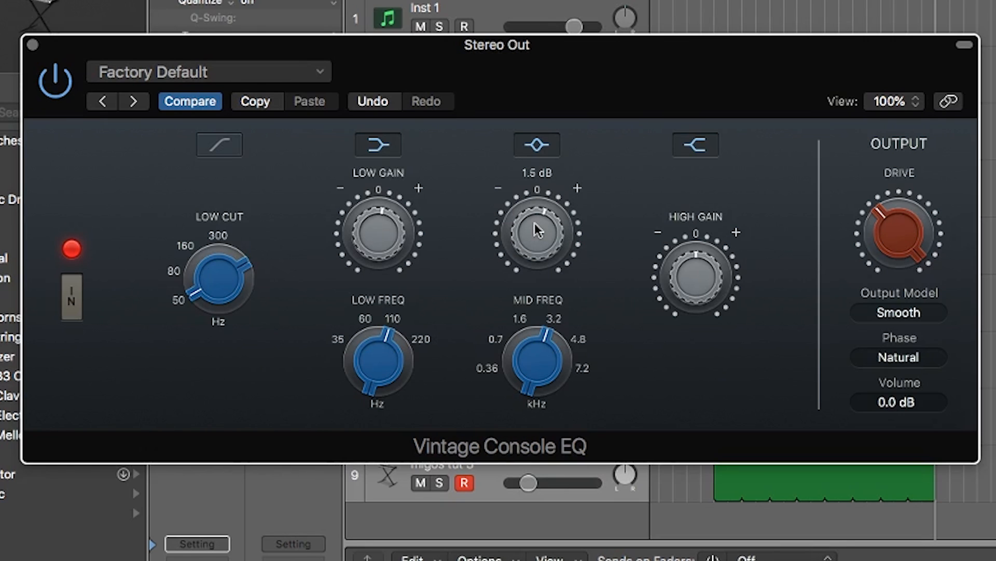
{"action": "left_click_drag", "start_coordinate": [695, 285], "coordinate": [690, 265]}
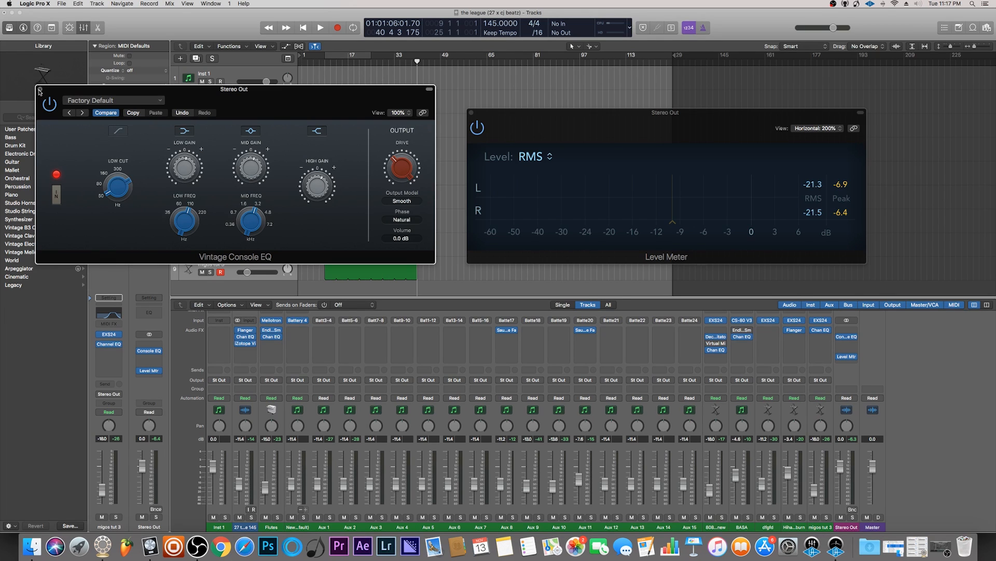
Reposition the EQ window clear of the timeline, set a cycle region over bars 25 to 33 and play it.
{"action": "left_click_drag", "start_coordinate": [261, 82], "coordinate": [435, 213]}
{"action": "left_click", "coordinate": [363, 57]}
{"action": "left_click", "coordinate": [363, 57]}
{"action": "left_click_drag", "start_coordinate": [371, 57], "coordinate": [395, 58]}
{"action": "key", "text": "space"}
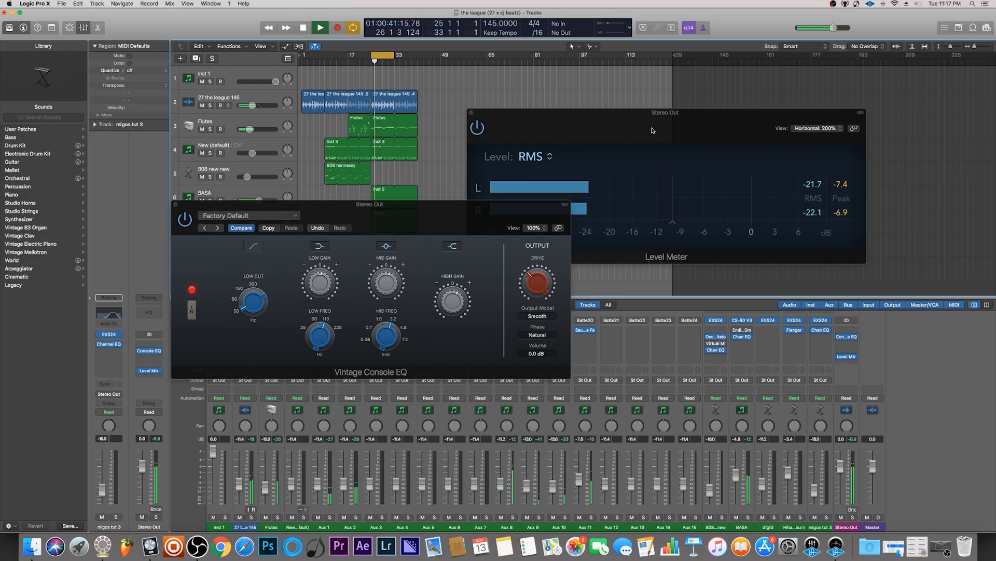
Move the Level Meter aside with its marker kept at -10 dB, and close the Vintage Console EQ window.
{"action": "left_click_drag", "start_coordinate": [650, 131], "coordinate": [723, 148]}
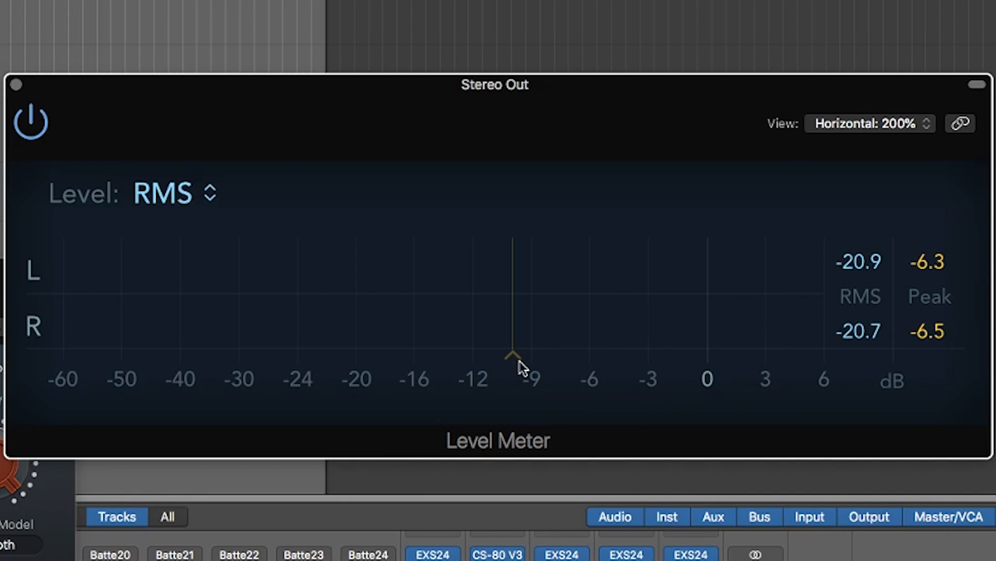
{"action": "mouse_move", "coordinate": [516, 357]}
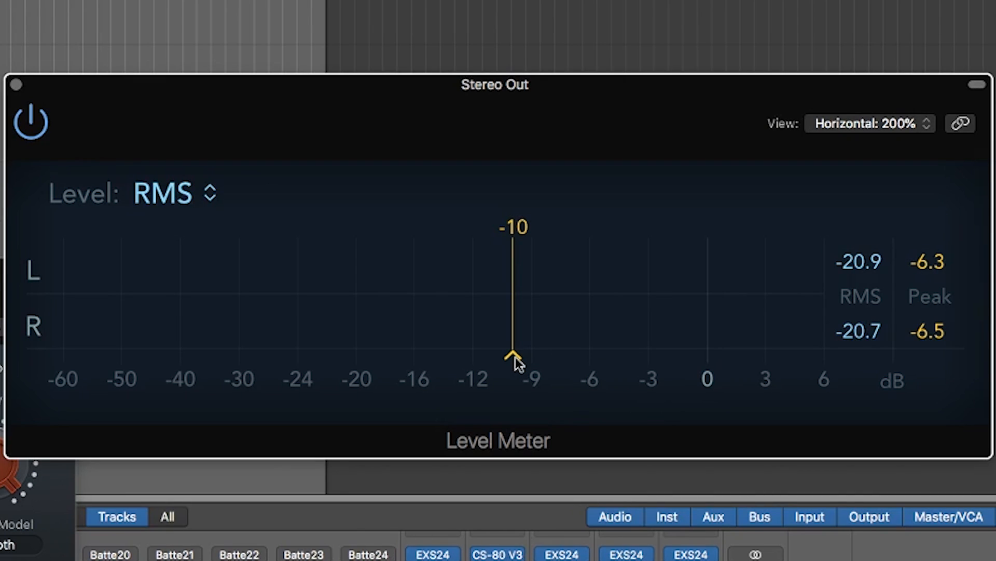
{"action": "mouse_move", "coordinate": [507, 361]}
{"action": "left_mouse_down"}
{"action": "mouse_move", "coordinate": [400, 358]}
{"action": "mouse_move", "coordinate": [513, 357]}
{"action": "left_mouse_up"}
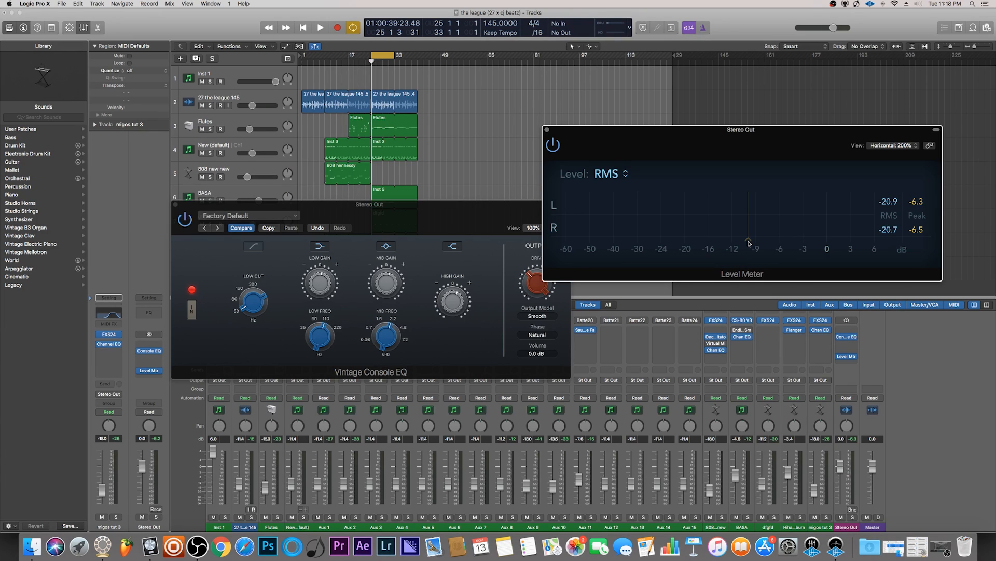
{"action": "left_click", "coordinate": [748, 241]}
{"action": "left_click", "coordinate": [175, 204]}
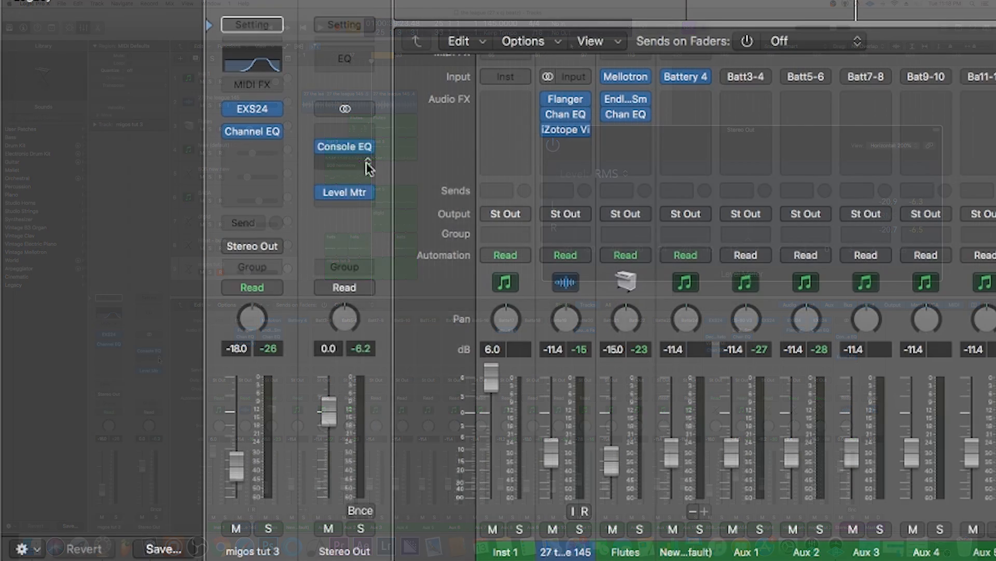
Insert a stereo Stereo Spread between the Console EQ and Level Meter on Stereo Out, and move its window off the library.
{"action": "left_click", "coordinate": [160, 359]}
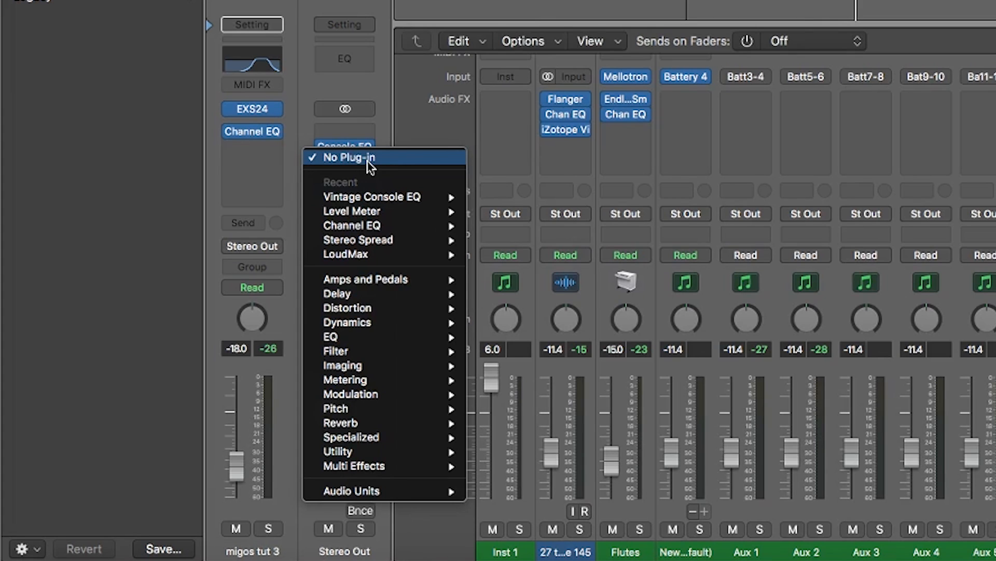
{"action": "mouse_move", "coordinate": [396, 367]}
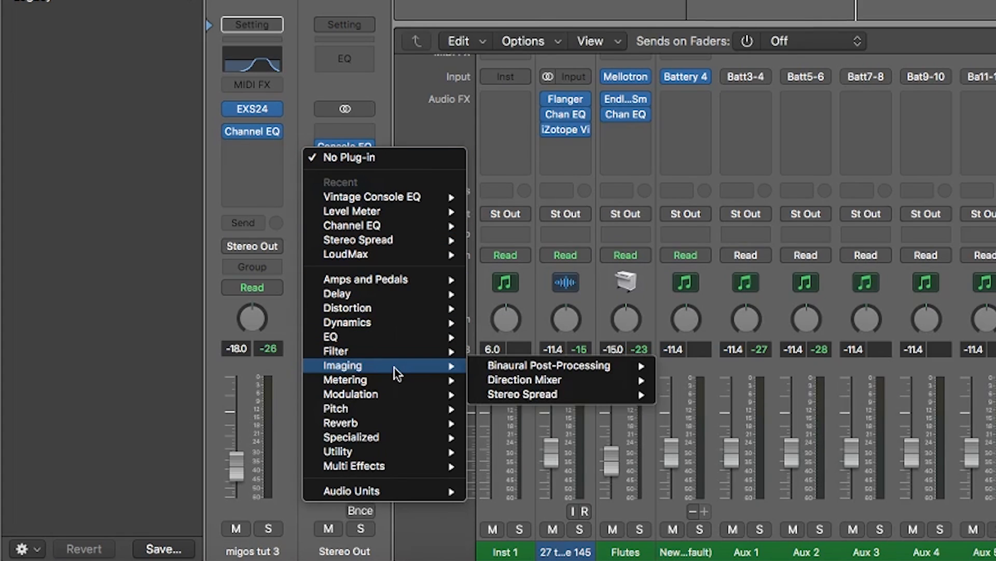
{"action": "mouse_move", "coordinate": [580, 389]}
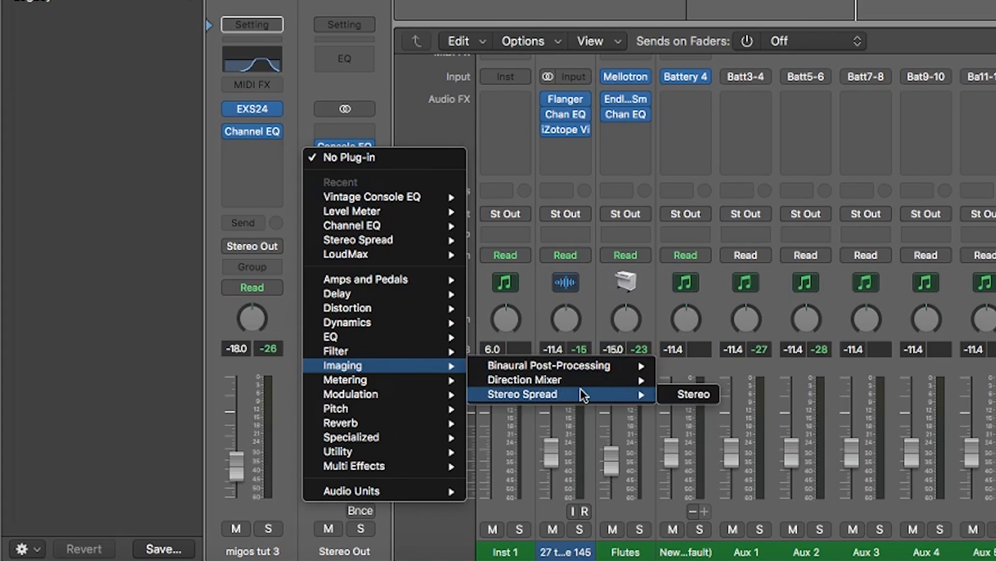
{"action": "left_click", "coordinate": [690, 395]}
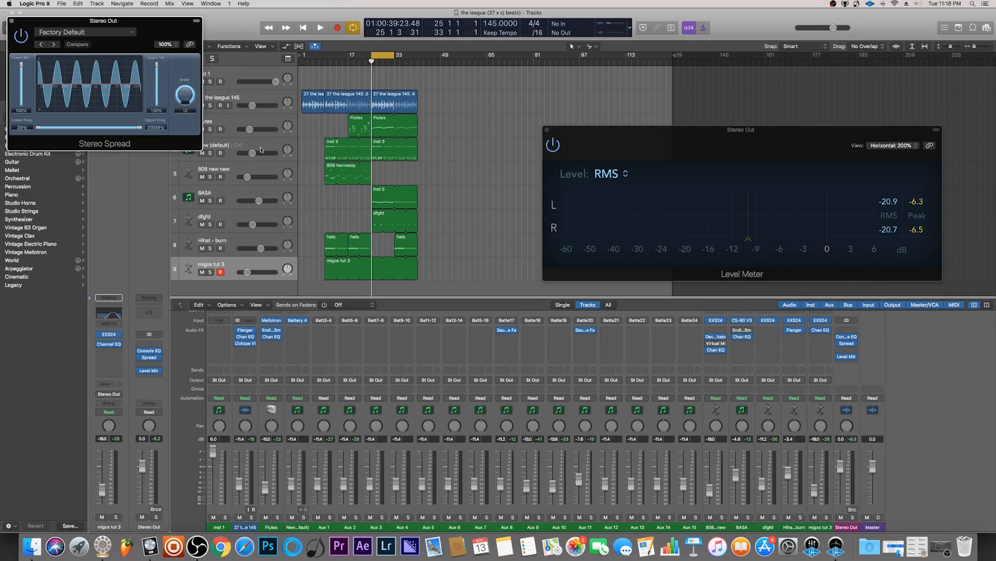
{"action": "left_click_drag", "start_coordinate": [166, 32], "coordinate": [371, 170]}
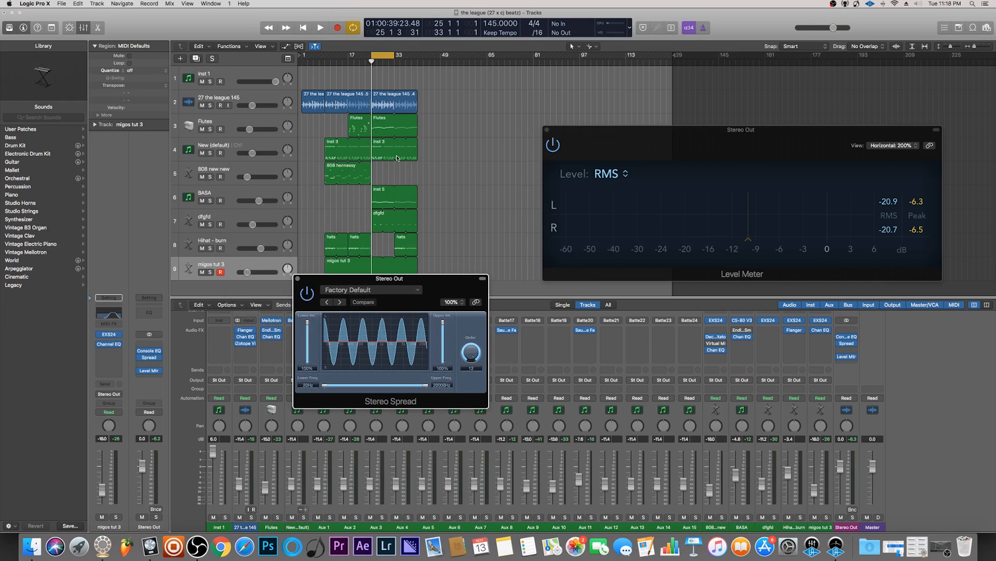
During playback, set Stereo Spread's lower intensity to 2%, lower frequency to 2500 Hz and upper intensity to 26%.
{"action": "key", "text": "space"}
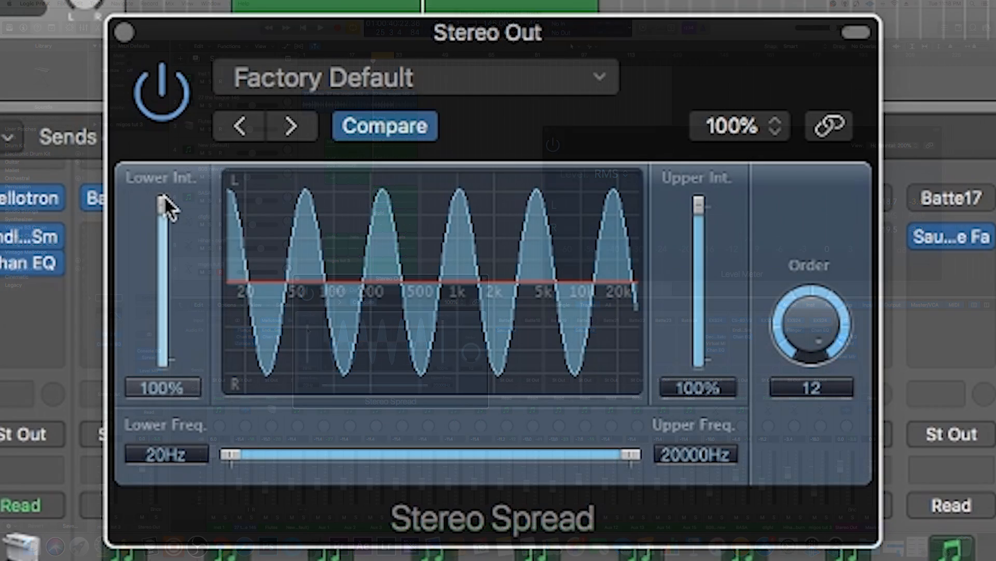
{"action": "left_click_drag", "start_coordinate": [308, 321], "coordinate": [309, 332]}
{"action": "left_click_drag", "start_coordinate": [163, 235], "coordinate": [165, 270]}
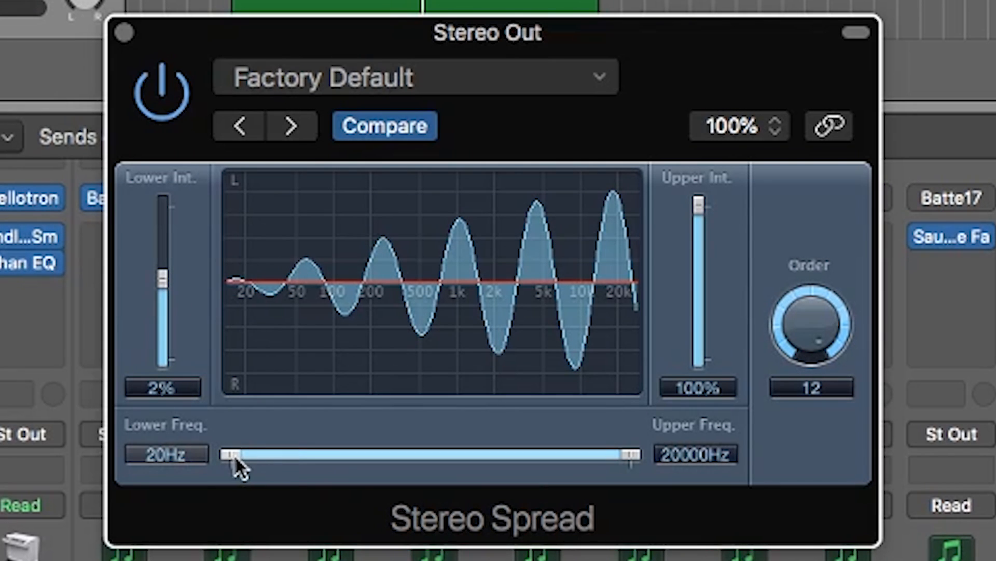
{"action": "left_click_drag", "start_coordinate": [240, 453], "coordinate": [517, 460]}
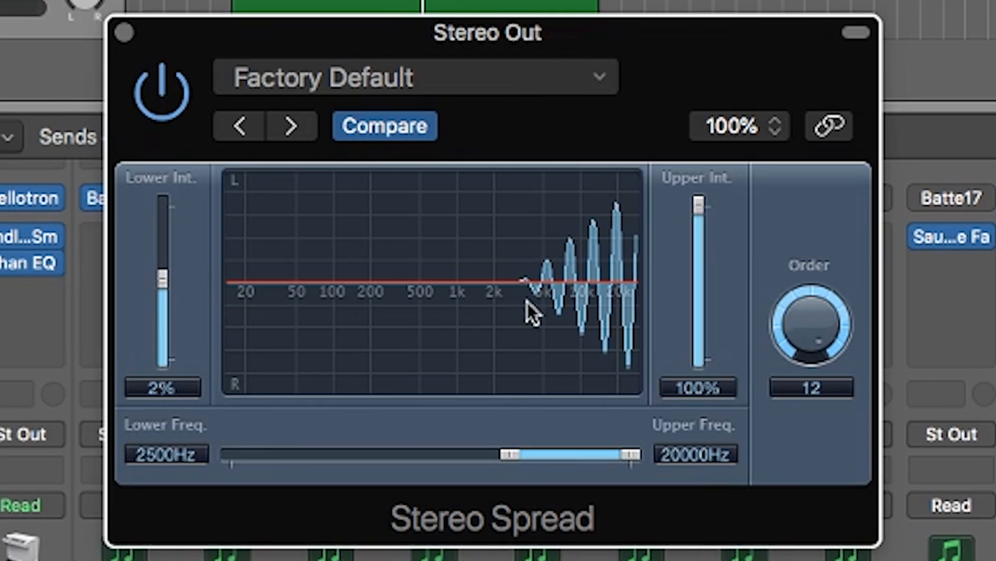
{"action": "left_click_drag", "start_coordinate": [701, 204], "coordinate": [705, 262]}
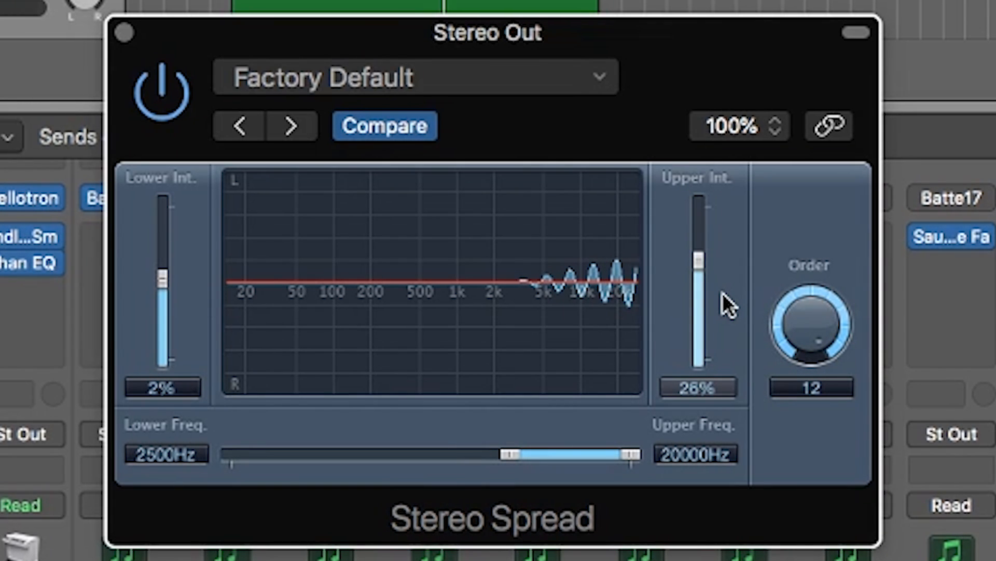
Bypass and re-enable Stereo Spread twice to compare the mix with and without the widening.
{"action": "left_click", "coordinate": [177, 107]}
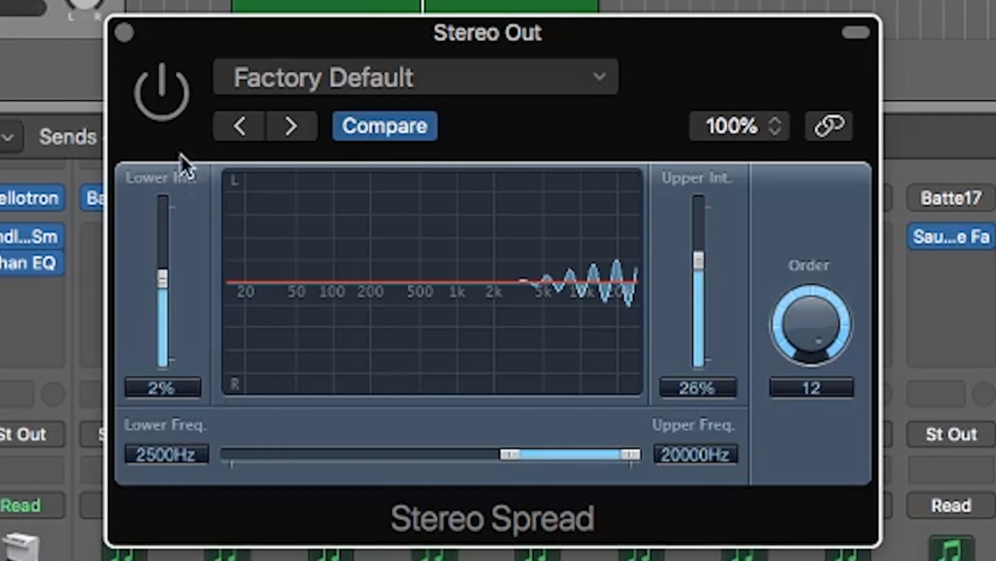
{"action": "left_click", "coordinate": [173, 106]}
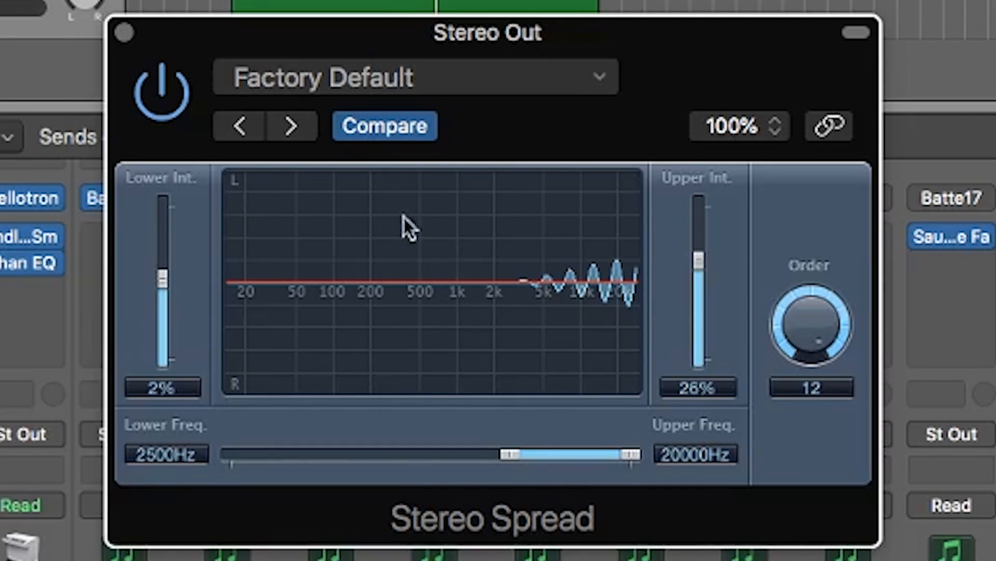
{"action": "left_click", "coordinate": [163, 113]}
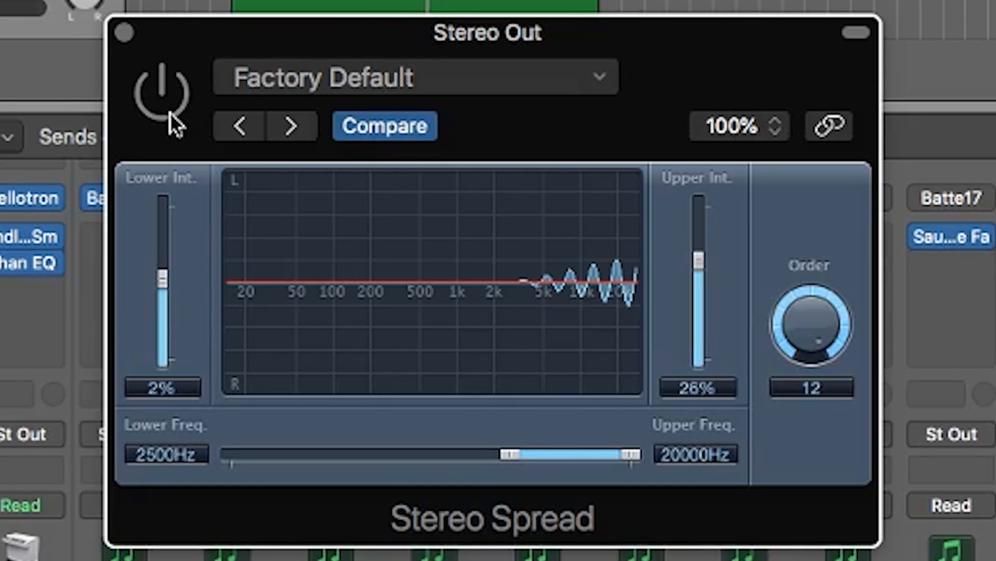
{"action": "left_click", "coordinate": [170, 113]}
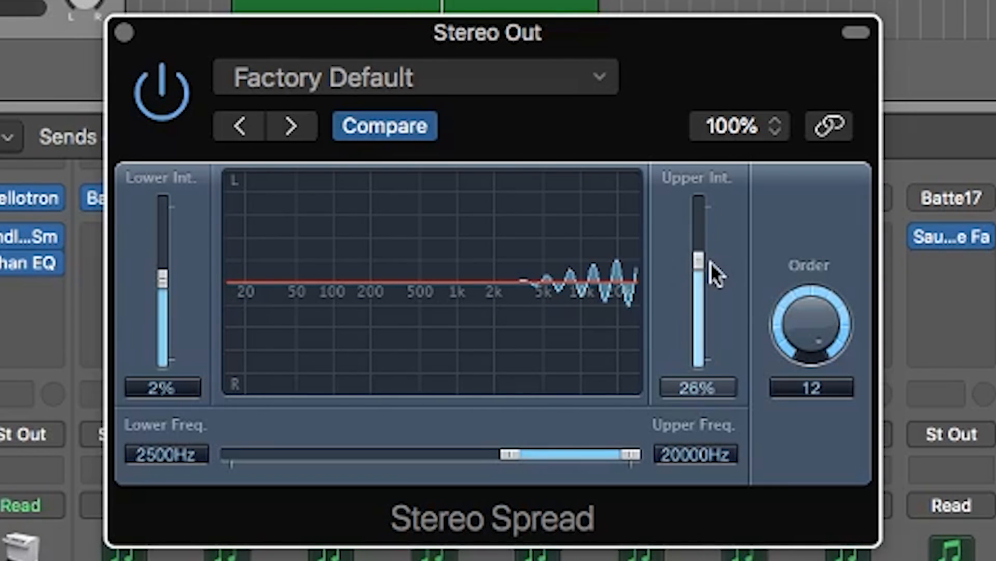
{"action": "mouse_move", "coordinate": [693, 260]}
{"action": "left_mouse_down"}
{"action": "mouse_move", "coordinate": [700, 219]}
{"action": "mouse_move", "coordinate": [697, 260]}
{"action": "left_mouse_up"}
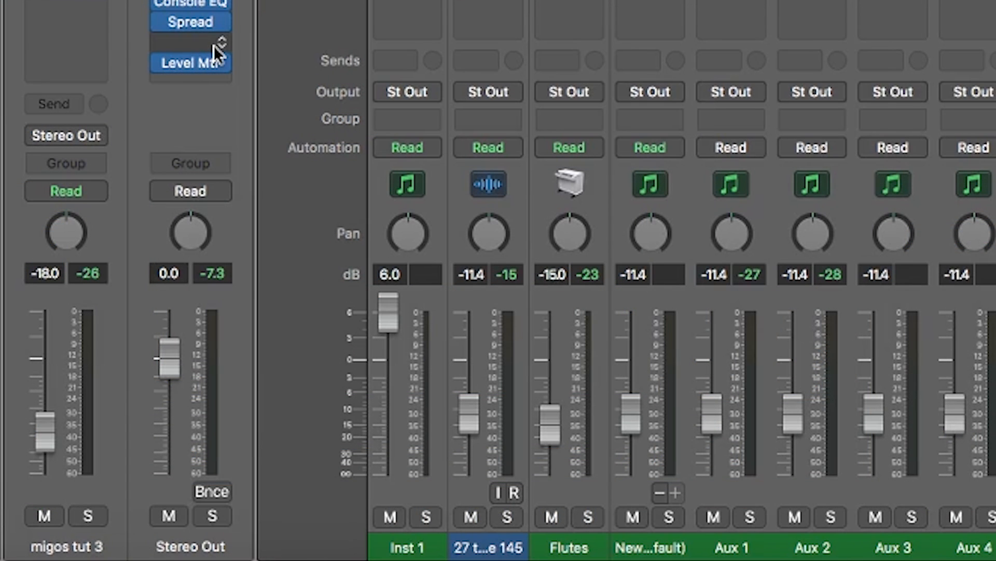
Insert the stereo LoudMax Audio Unit between Stereo Spread and the Level Meter on Stereo Out, and move its window over the tracks.
{"action": "left_click", "coordinate": [214, 45]}
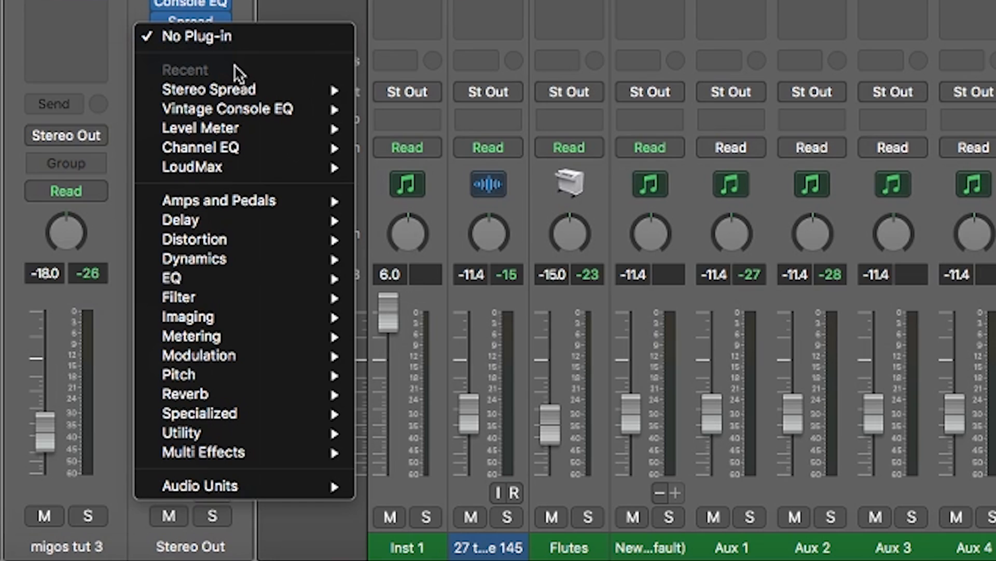
{"action": "mouse_move", "coordinate": [299, 488]}
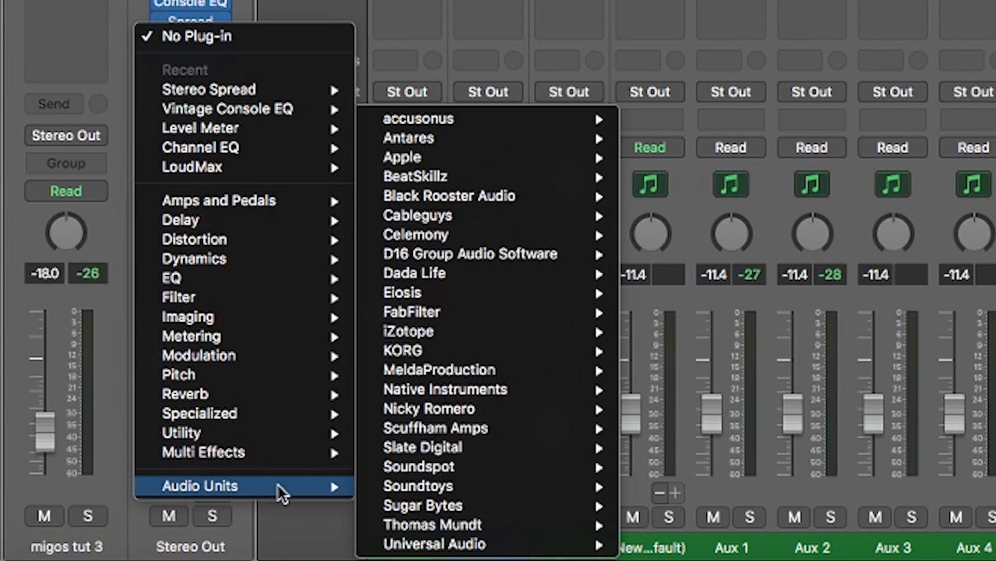
{"action": "mouse_move", "coordinate": [494, 535]}
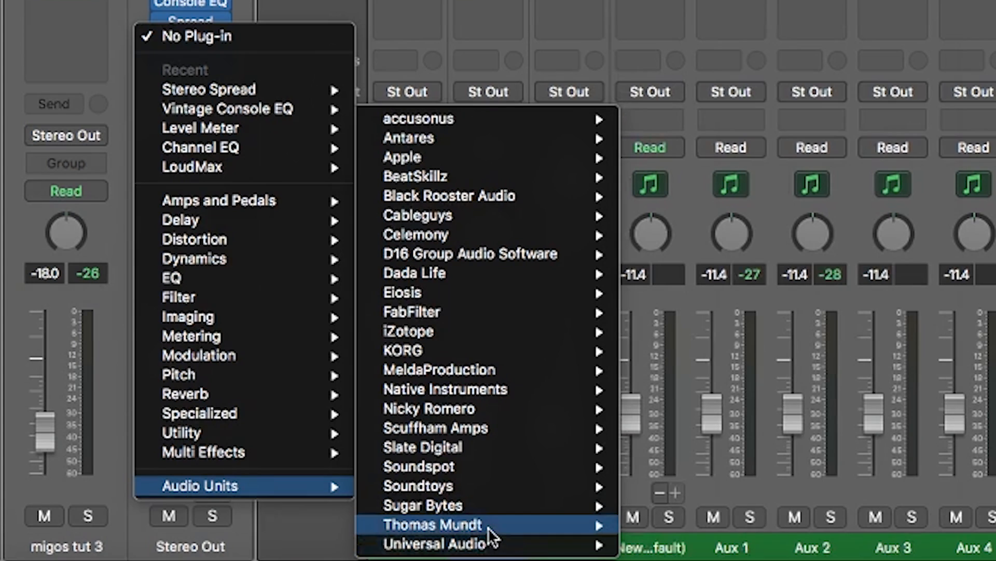
{"action": "mouse_move", "coordinate": [694, 537]}
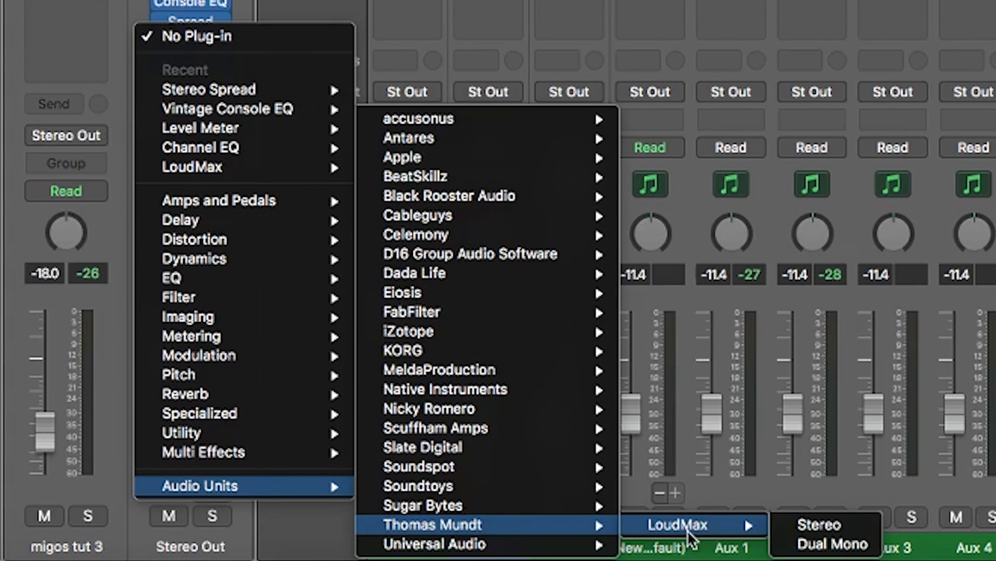
{"action": "left_click", "coordinate": [830, 526]}
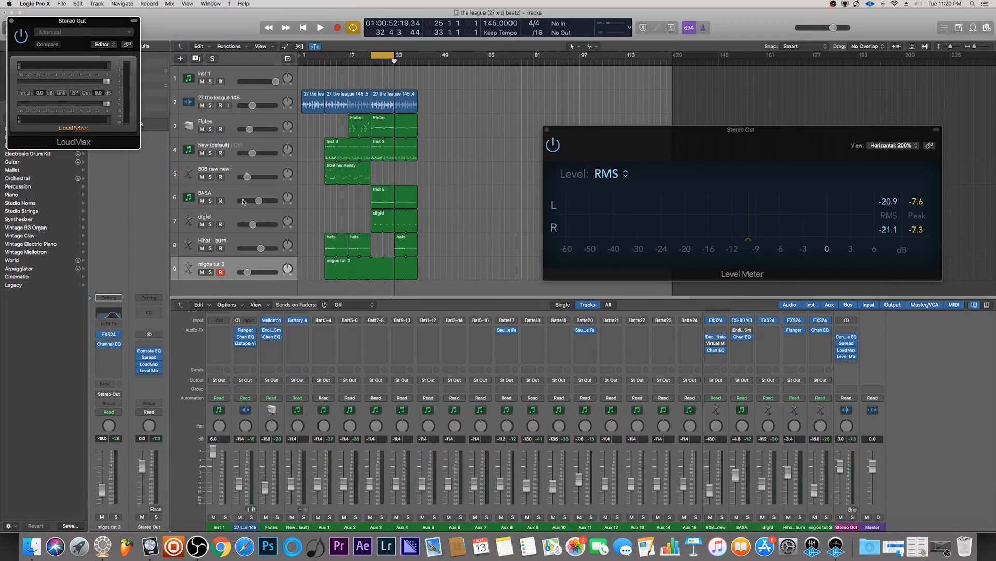
{"action": "left_click_drag", "start_coordinate": [87, 22], "coordinate": [360, 184]}
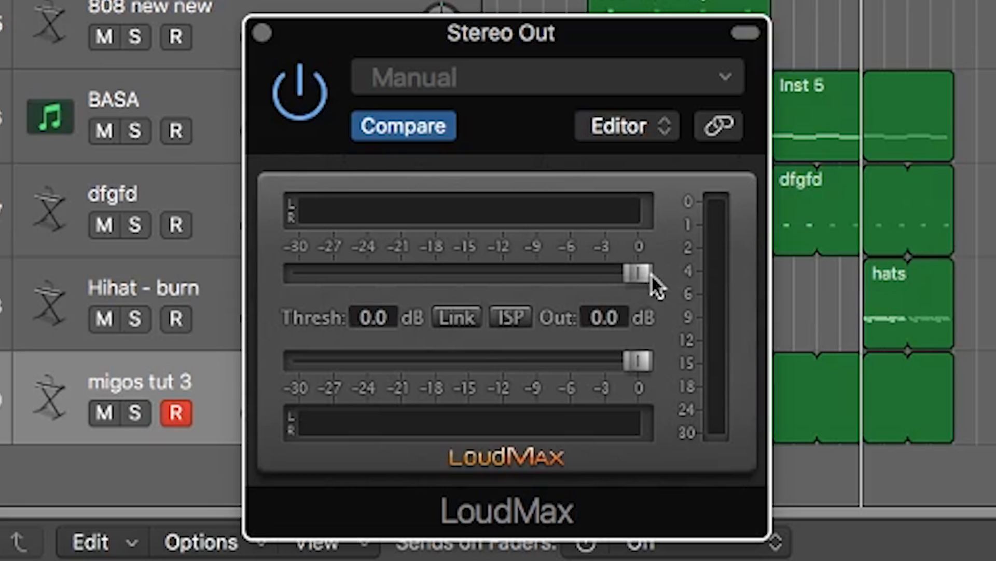
{"action": "mouse_move", "coordinate": [634, 273]}
{"action": "left_mouse_down"}
{"action": "mouse_move", "coordinate": [645, 273]}
{"action": "mouse_move", "coordinate": [632, 273]}
{"action": "left_mouse_up"}
{"action": "left_click_drag", "start_coordinate": [644, 363], "coordinate": [631, 364]}
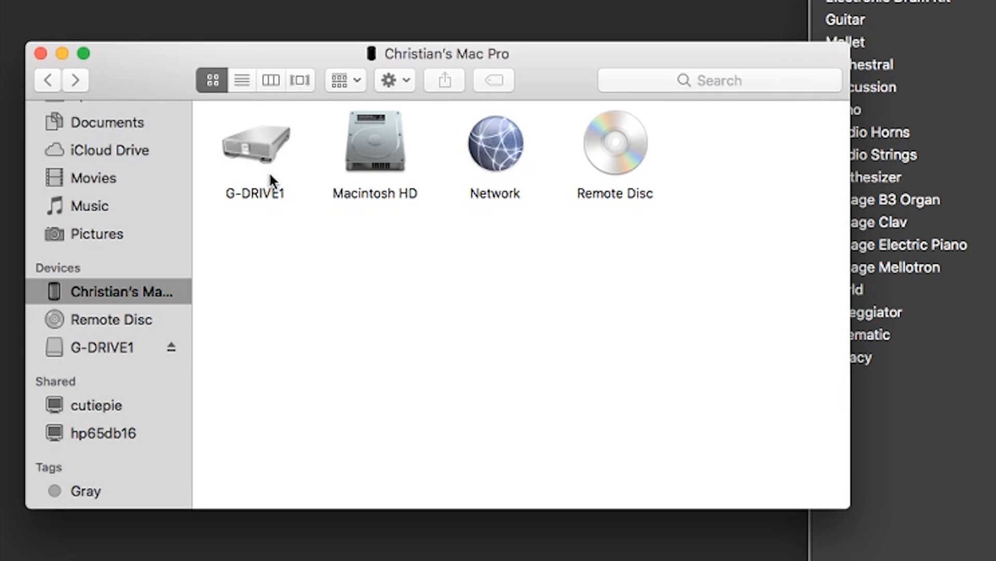
In Finder, open the system plug-in folder Library/Audio/Plug-Ins/Components on Macintosh HD.
{"action": "scroll", "coordinate": [78, 204], "scroll_direction": "up", "scroll_amount": 5}
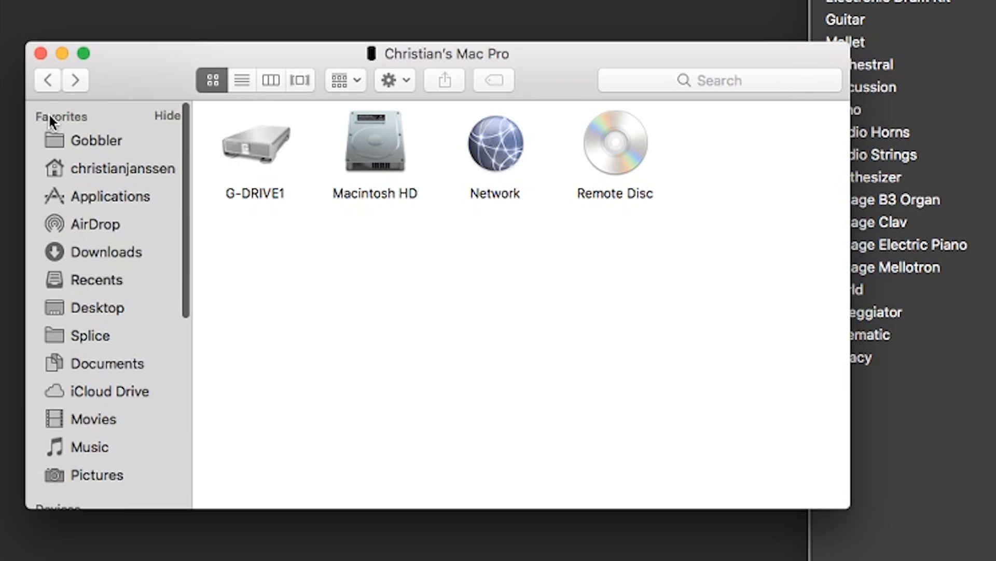
{"action": "scroll", "coordinate": [62, 151], "scroll_direction": "down", "scroll_amount": 6}
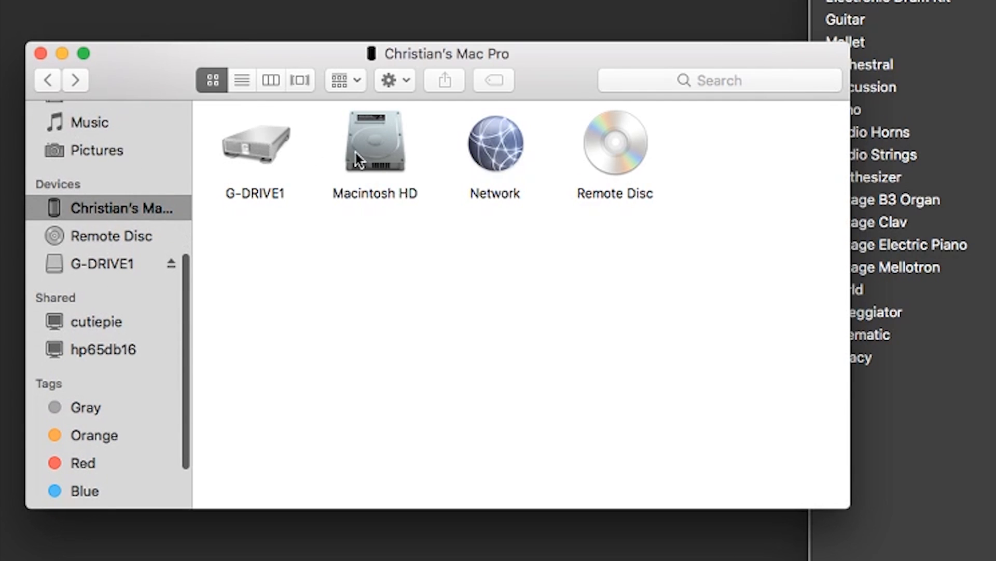
{"action": "left_click", "coordinate": [377, 153]}
{"action": "double_click", "coordinate": [371, 155]}
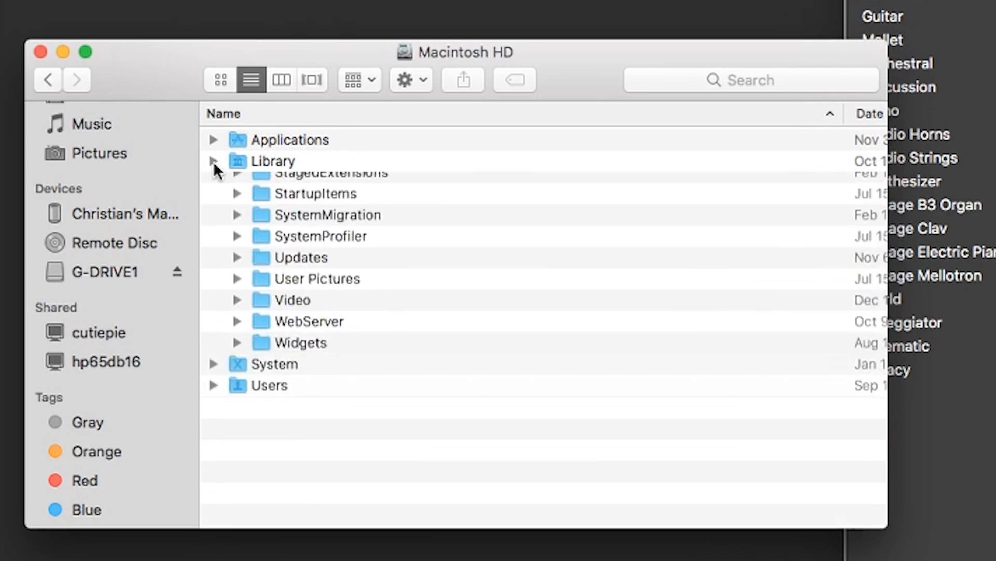
{"action": "left_click", "coordinate": [214, 162]}
{"action": "left_click", "coordinate": [214, 161]}
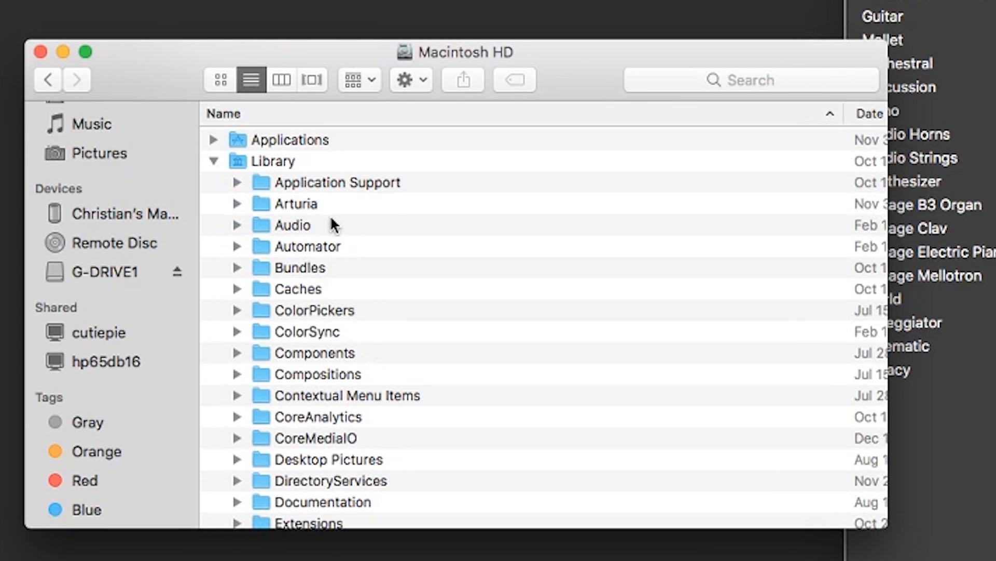
{"action": "left_click", "coordinate": [237, 224]}
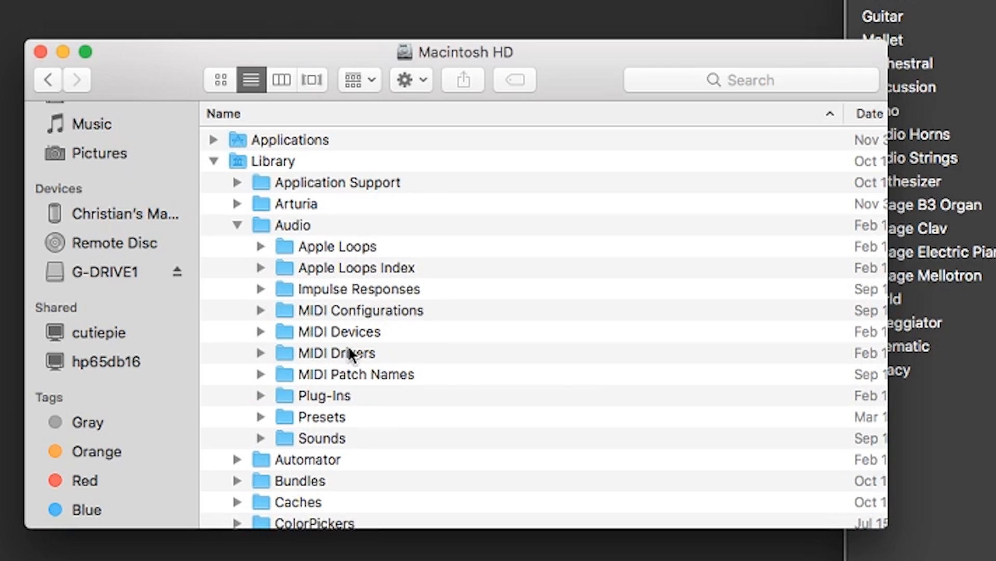
{"action": "double_click", "coordinate": [307, 401]}
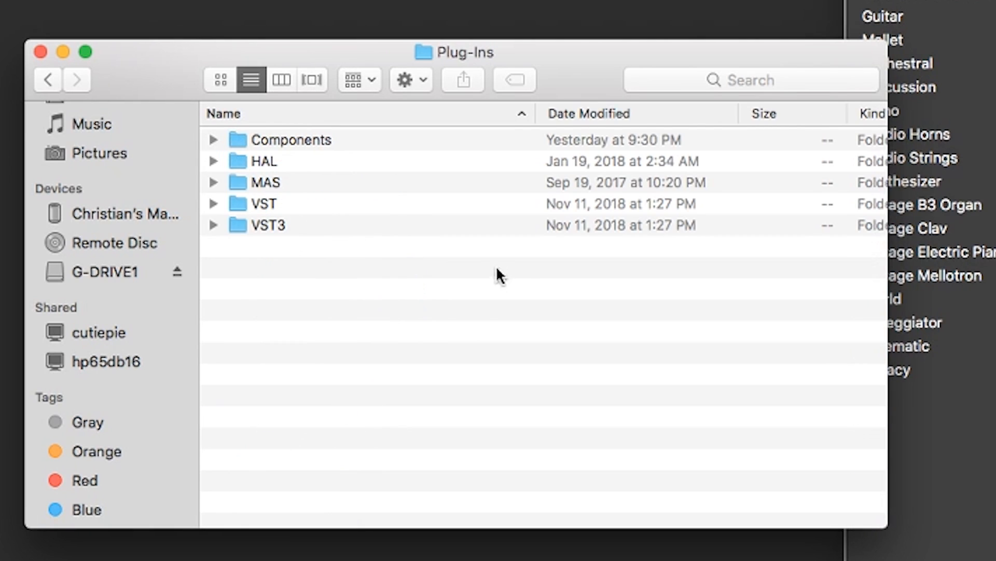
{"action": "double_click", "coordinate": [270, 140]}
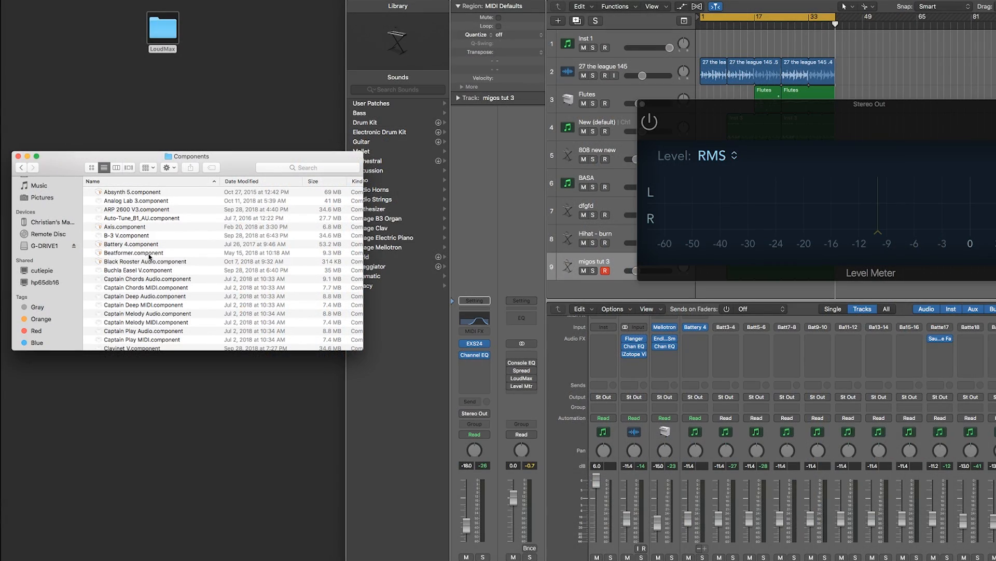
Extract LoudMax_v1_25_MAC_AU.zip from the desktop LoudMax folder and try to move LoudMax.component into Components, replacing the older copy.
{"action": "double_click", "coordinate": [164, 35]}
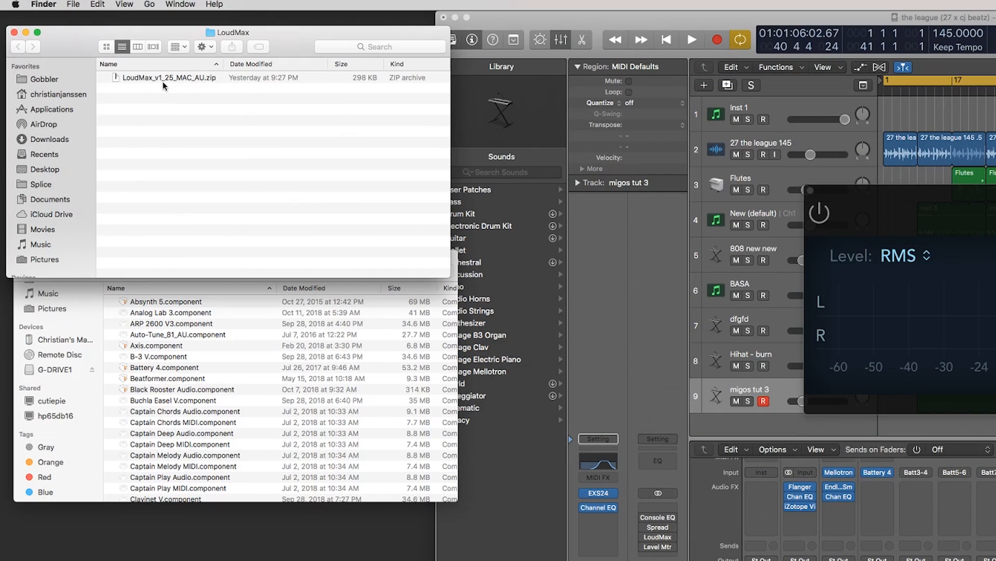
{"action": "double_click", "coordinate": [163, 77]}
{"action": "left_click_drag", "start_coordinate": [156, 89], "coordinate": [225, 350]}
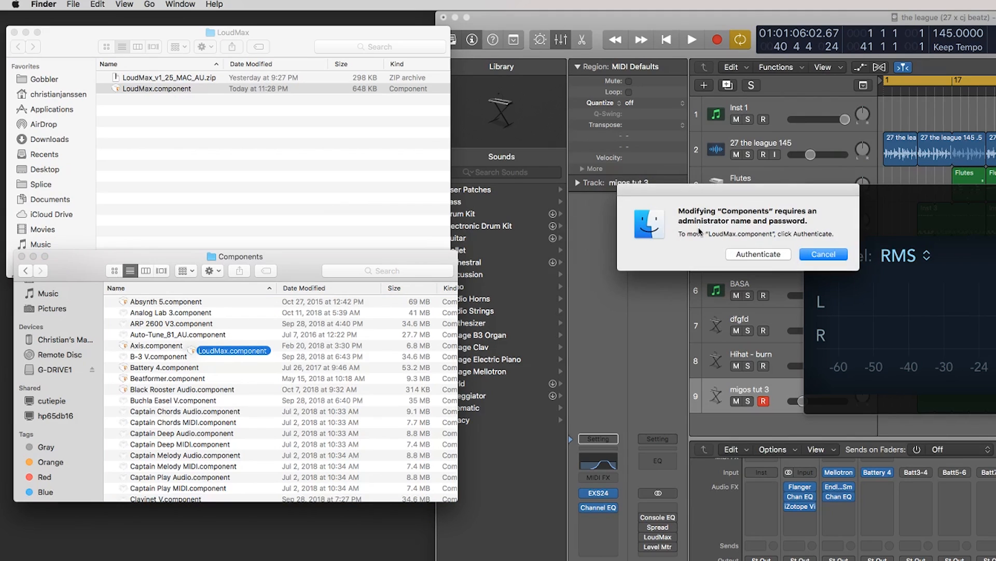
{"action": "left_click", "coordinate": [759, 253]}
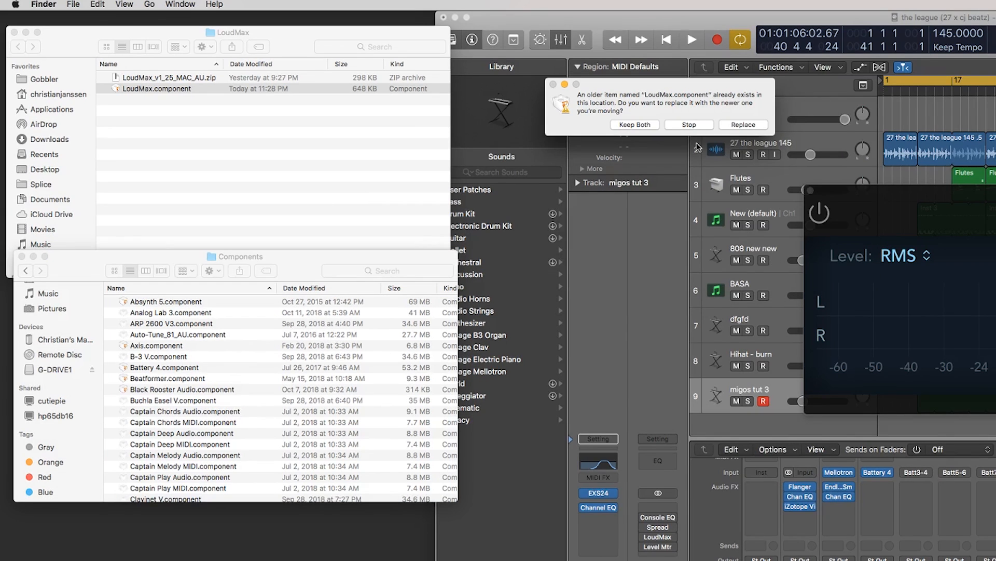
{"action": "left_click", "coordinate": [743, 125]}
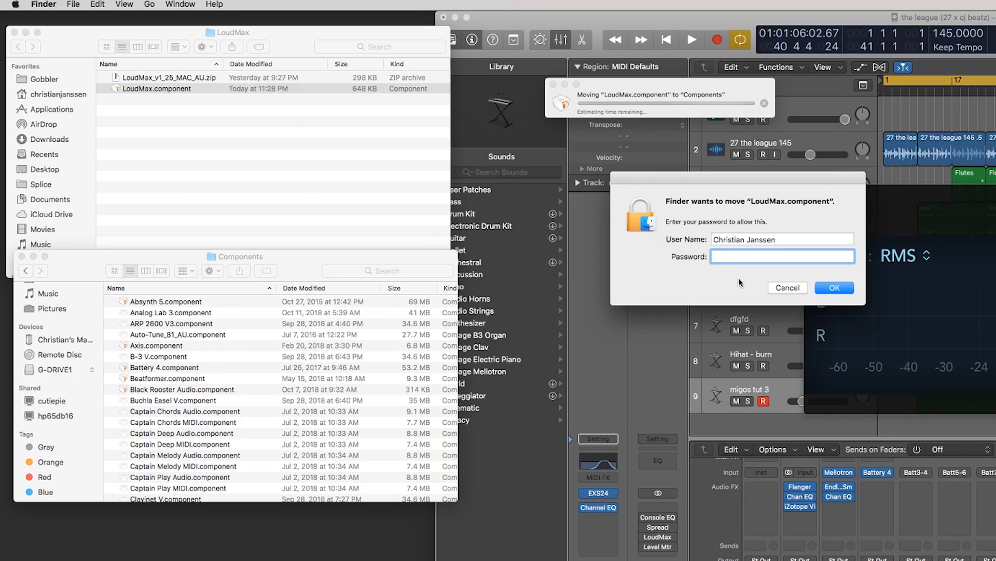
{"action": "left_click", "coordinate": [786, 290]}
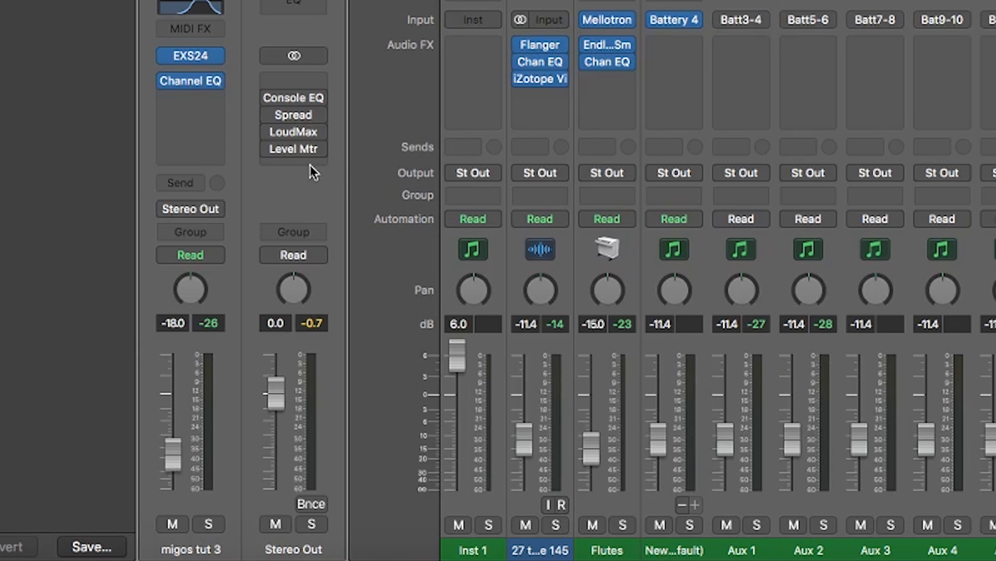
In Logic Pro, look up the stereo version of LoudMax among the Audio Units for the empty Stereo Out slot.
{"action": "left_click", "coordinate": [667, 556]}
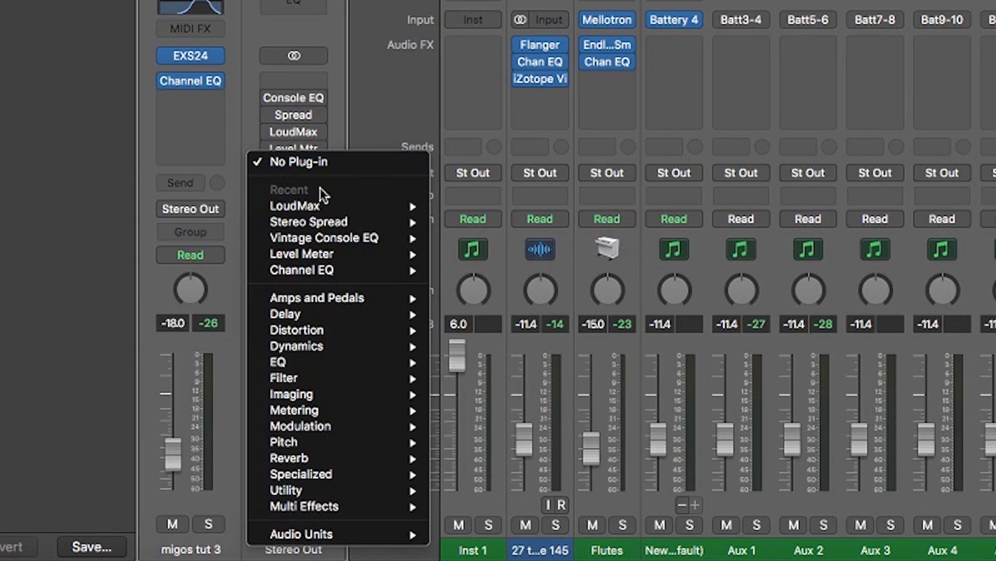
{"action": "mouse_move", "coordinate": [315, 537]}
{"action": "mouse_move", "coordinate": [510, 534]}
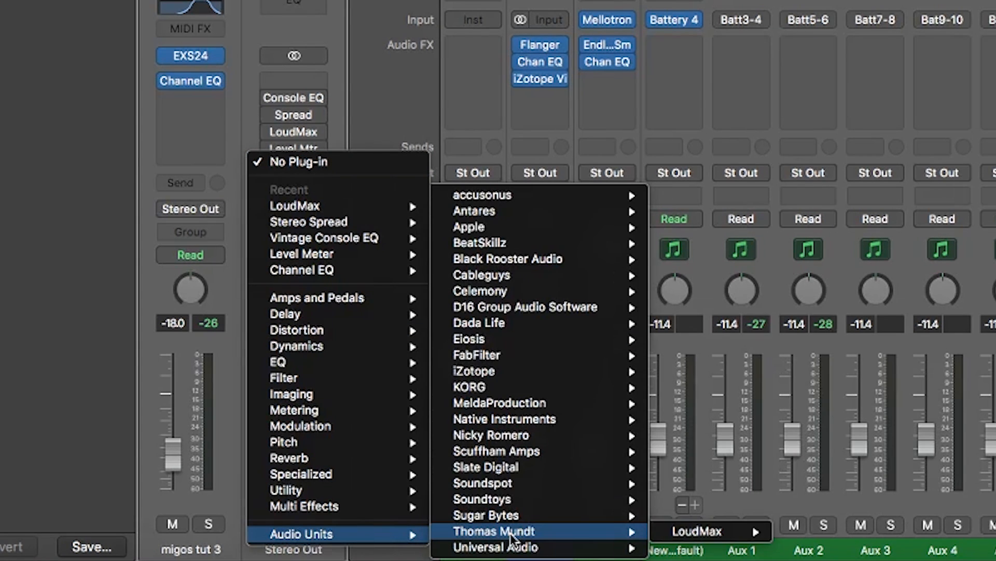
{"action": "mouse_move", "coordinate": [732, 539]}
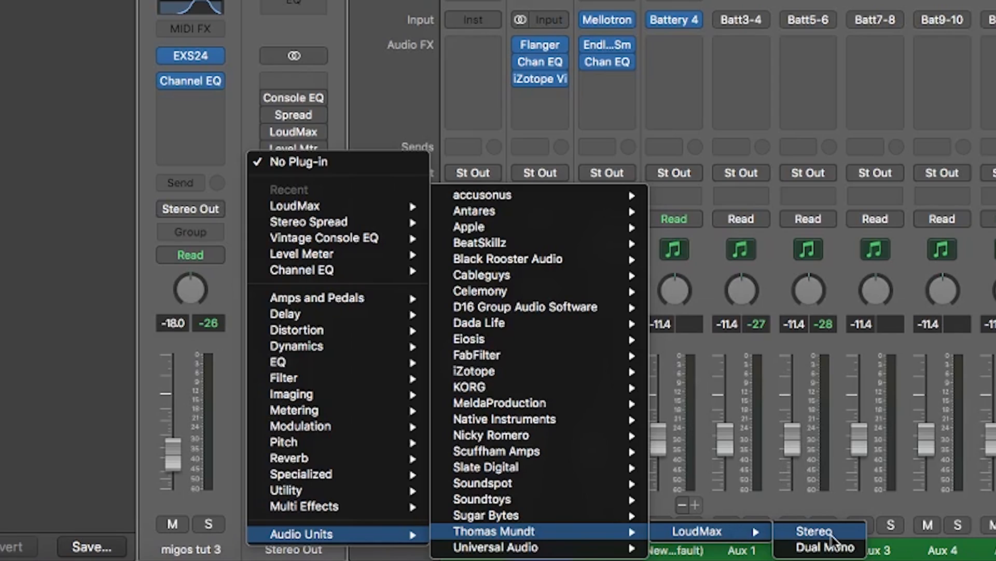
{"action": "left_click", "coordinate": [814, 531]}
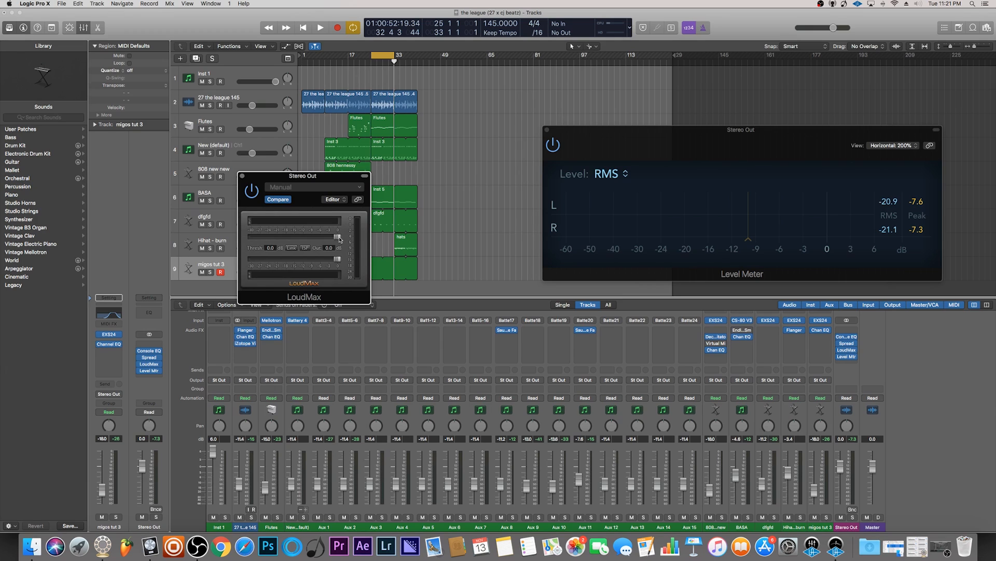
Play the looped section and lower LoudMax's threshold to about -8.5 dB against the Level Meter, then stop playback.
{"action": "key", "text": "space"}
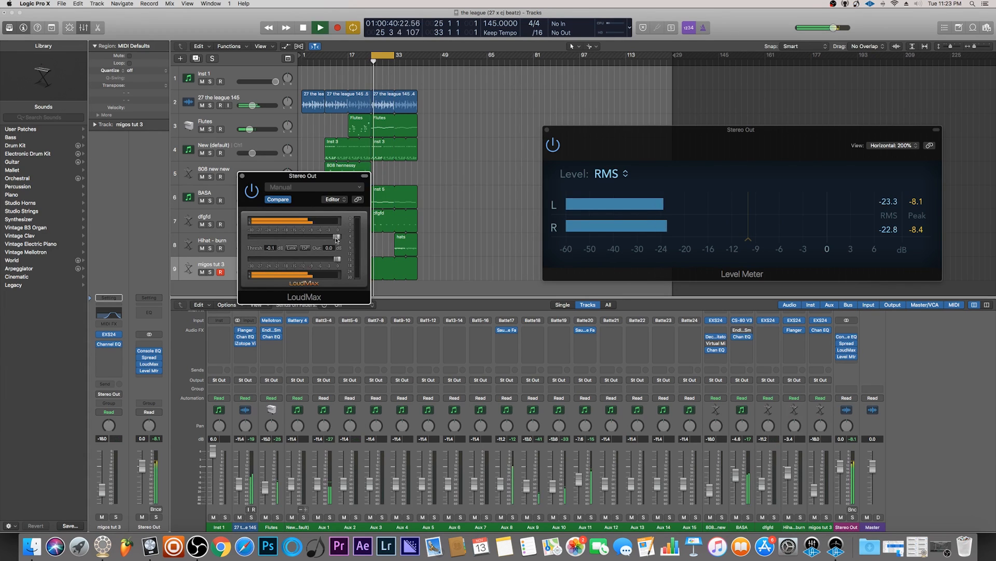
{"action": "left_click_drag", "start_coordinate": [336, 239], "coordinate": [314, 242]}
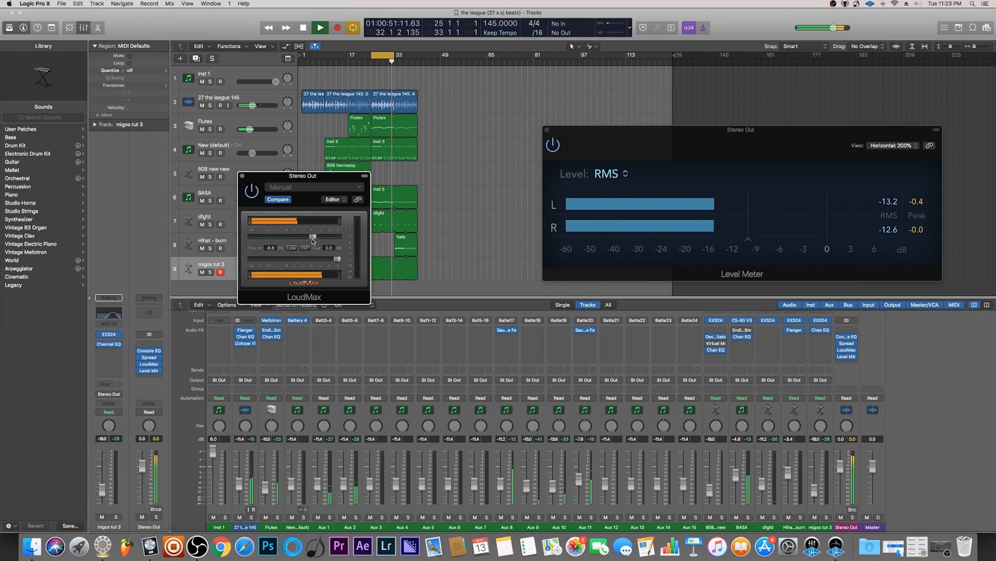
{"action": "left_click_drag", "start_coordinate": [312, 241], "coordinate": [312, 240]}
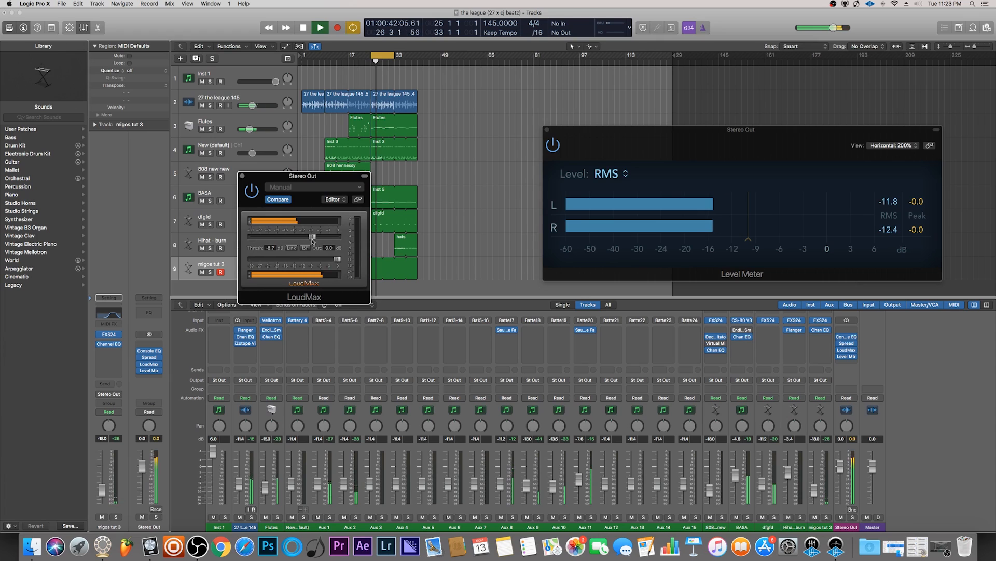
{"action": "key", "text": "space"}
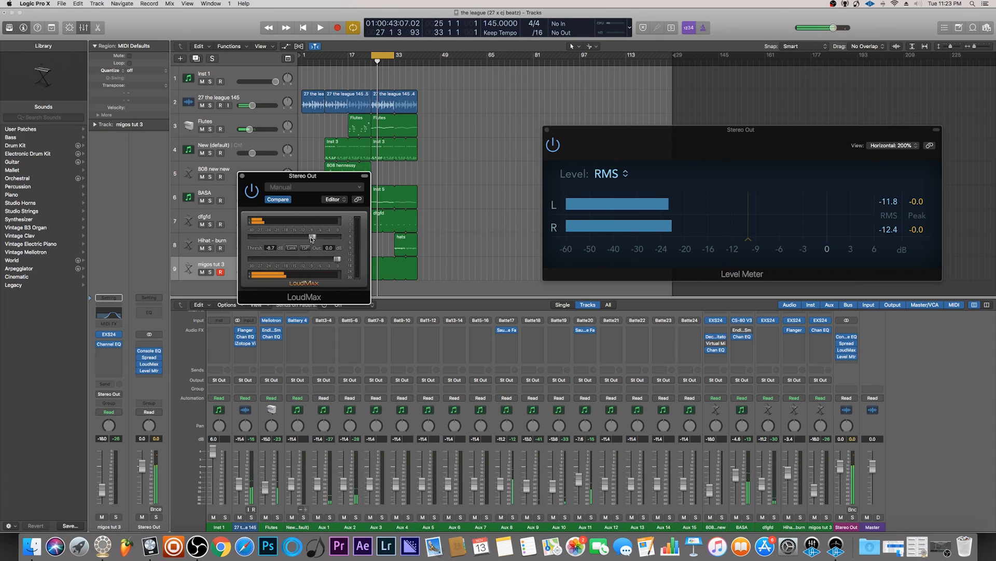
{"action": "left_click_drag", "start_coordinate": [312, 240], "coordinate": [313, 239]}
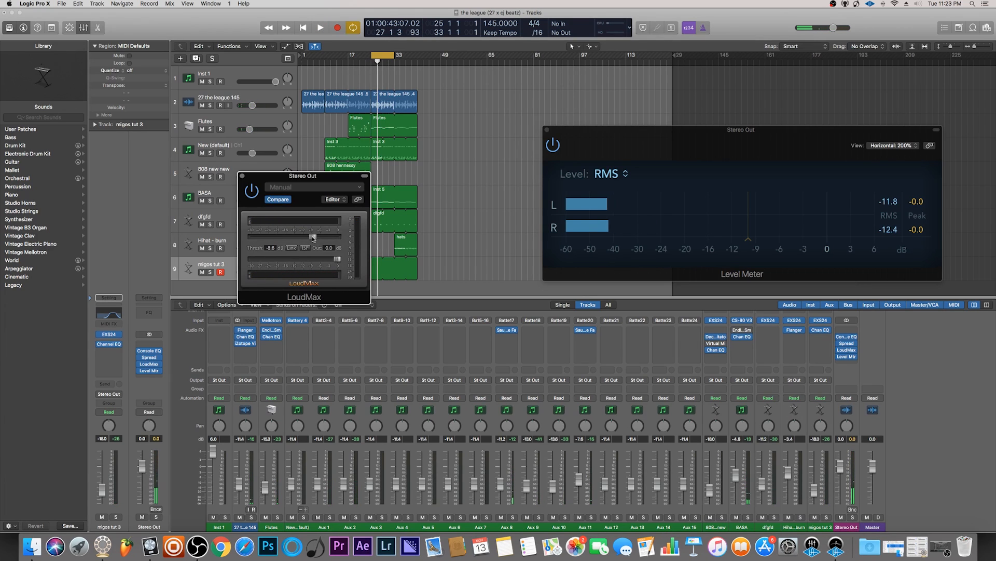
{"action": "key", "text": "space"}
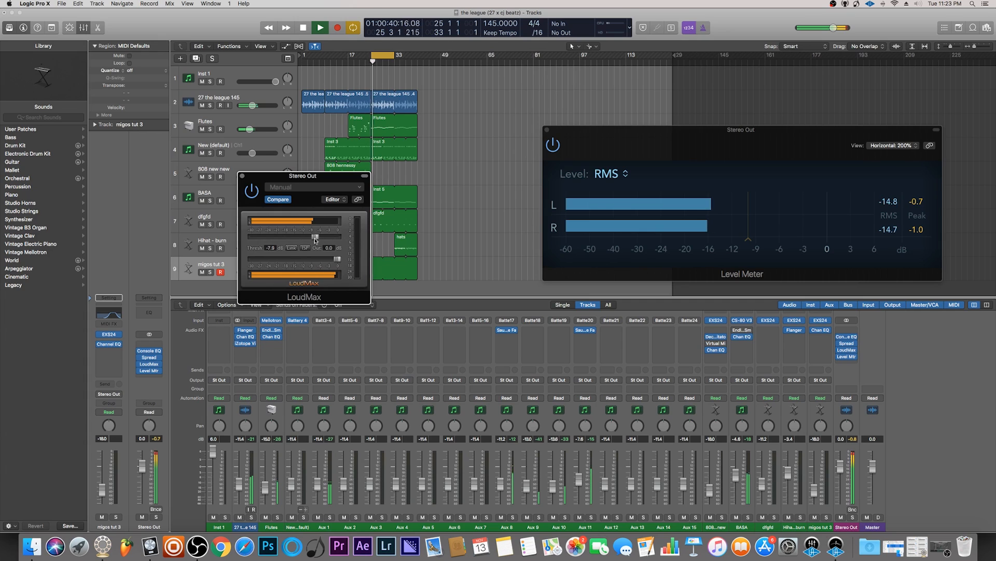
{"action": "left_click_drag", "start_coordinate": [313, 240], "coordinate": [314, 241]}
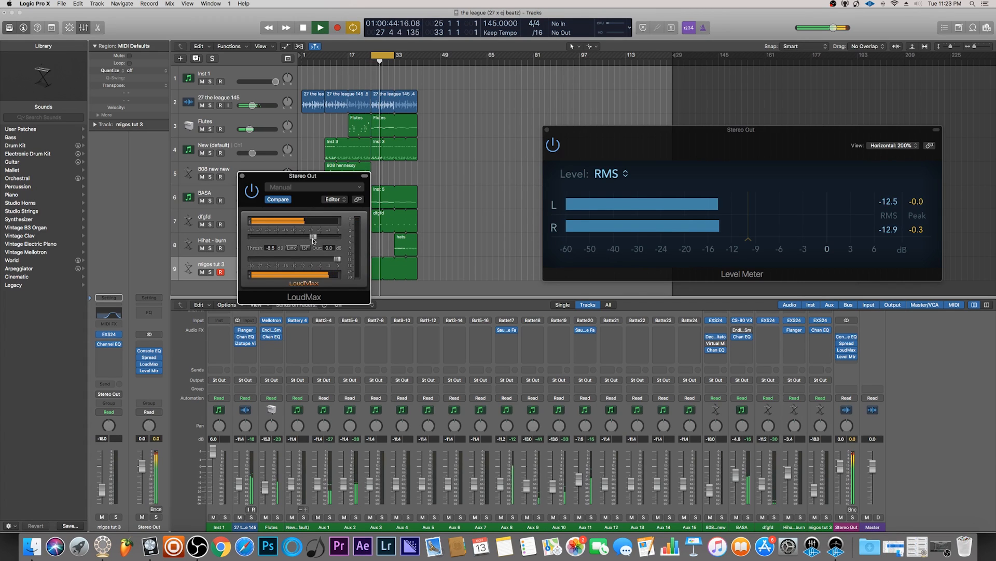
{"action": "key", "text": "space"}
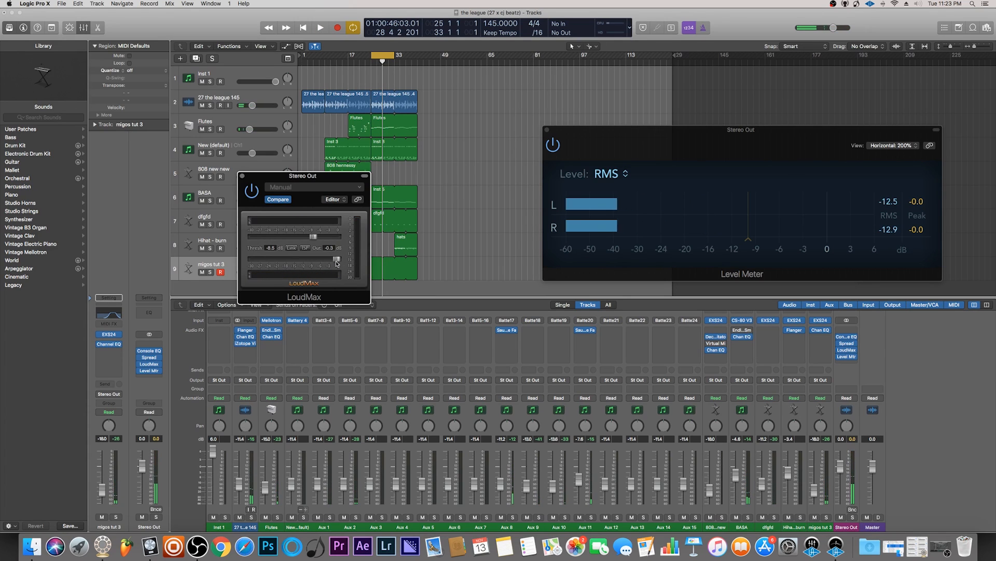
Set LoudMax's output to -0.7 dB and, with the loop playing again, lower its threshold to about -9.1 dB.
{"action": "left_click_drag", "start_coordinate": [337, 261], "coordinate": [336, 261]}
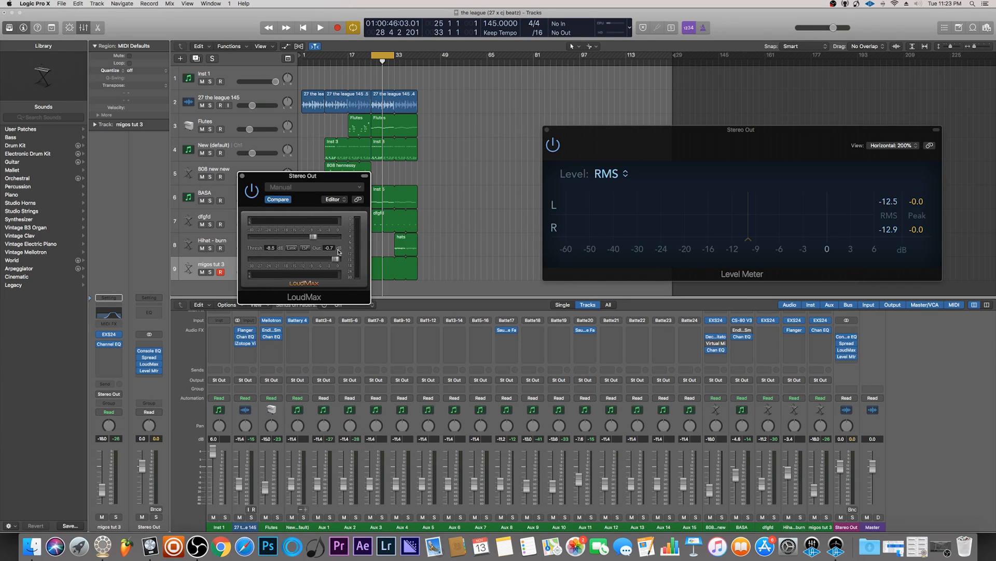
{"action": "key", "text": "space"}
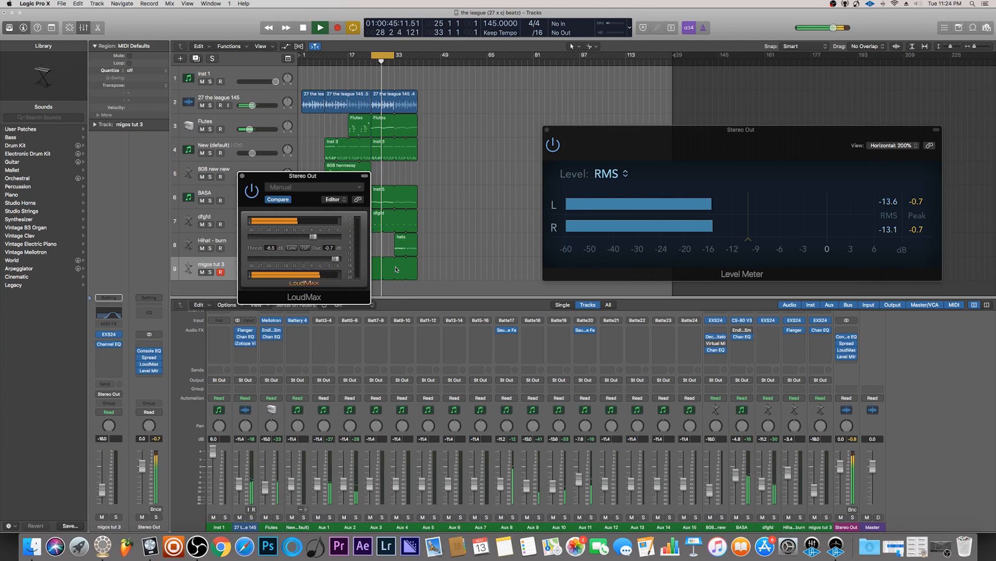
{"action": "left_click_drag", "start_coordinate": [315, 240], "coordinate": [313, 240]}
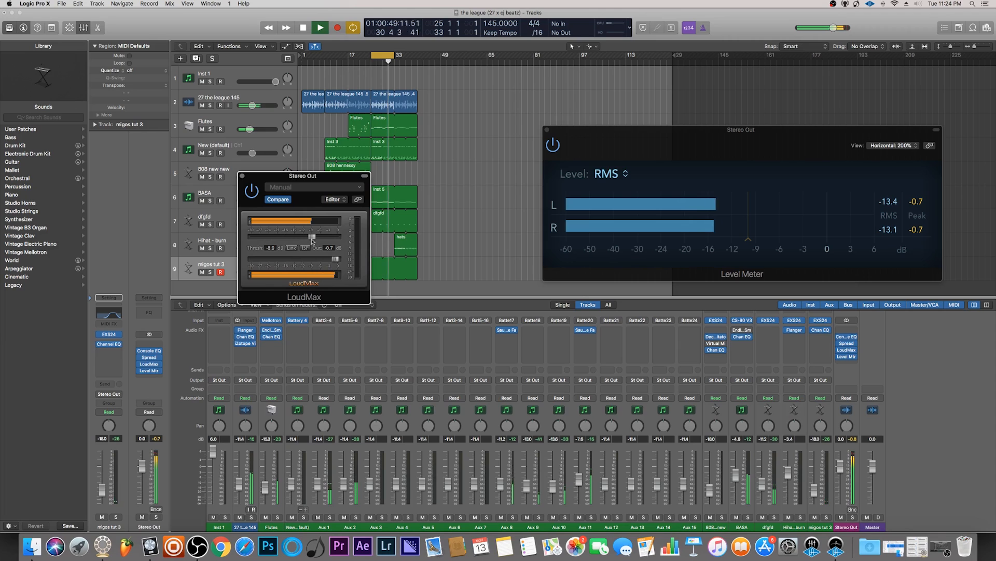
{"action": "left_click_drag", "start_coordinate": [312, 240], "coordinate": [312, 240]}
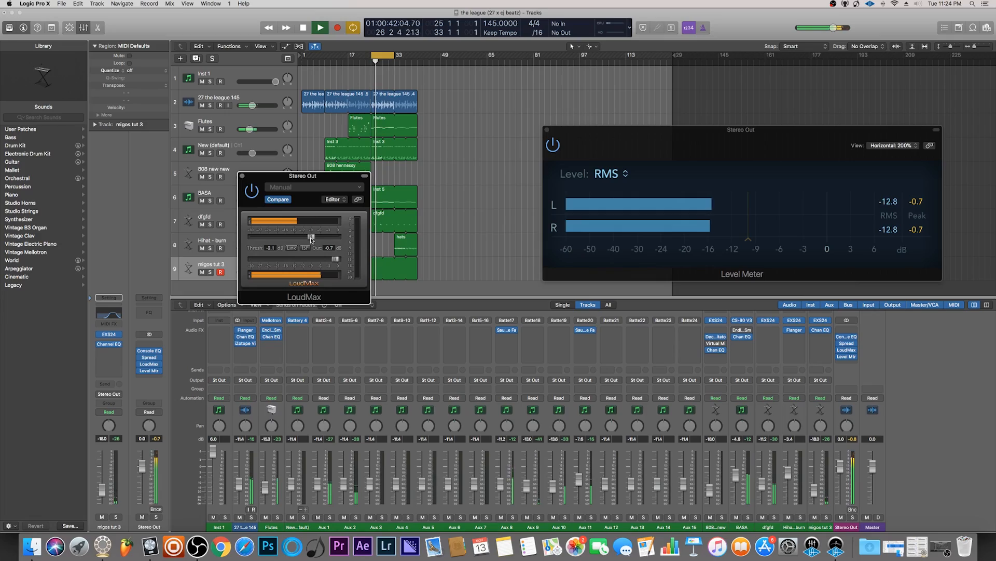